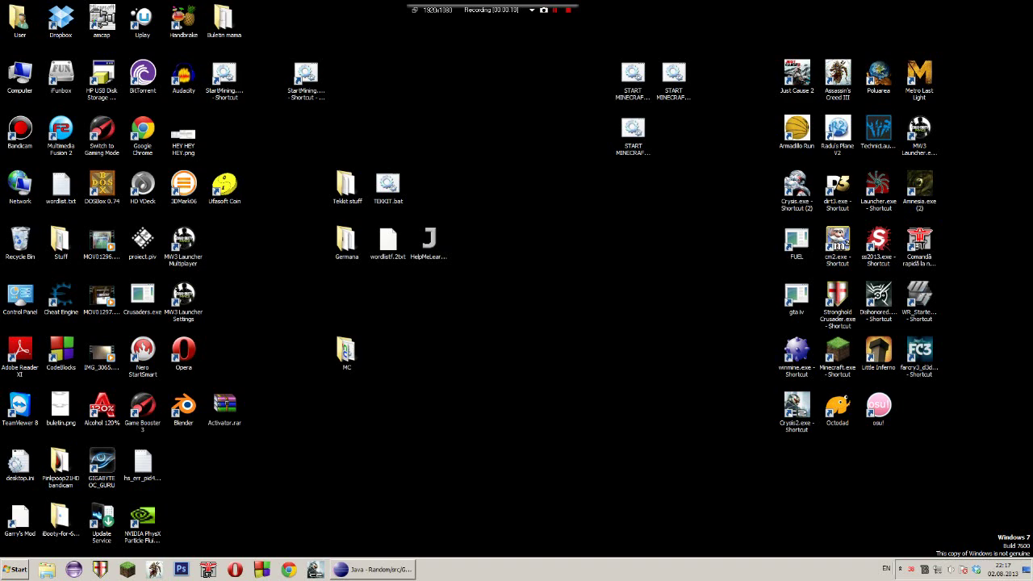
Open Computer, restore its window to normal size and browse Local Disk (D:)
{"action": "double_click", "coordinate": [20, 74]}
{"action": "key", "text": "super+Down"}
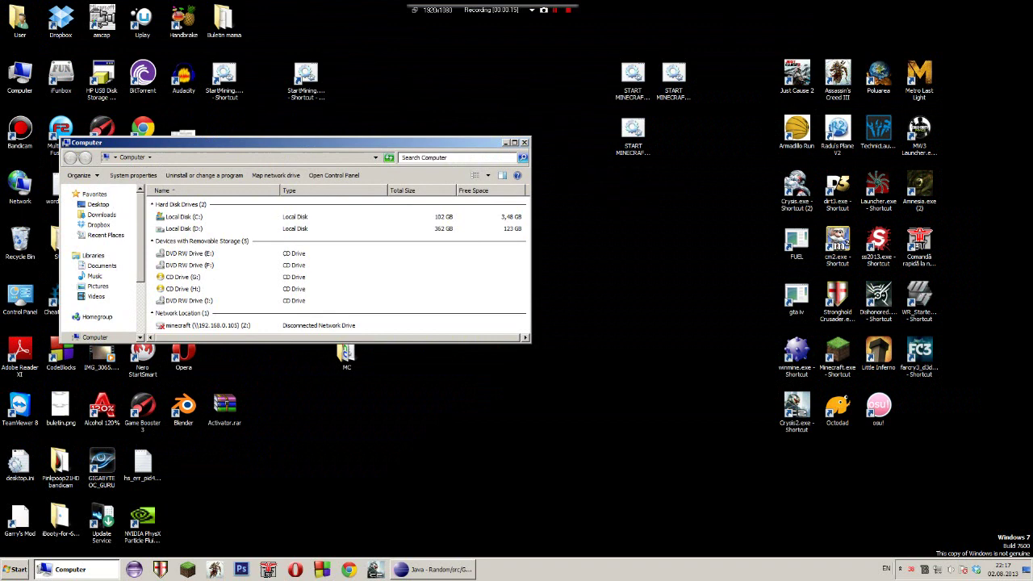
{"action": "double_click", "coordinate": [320, 370]}
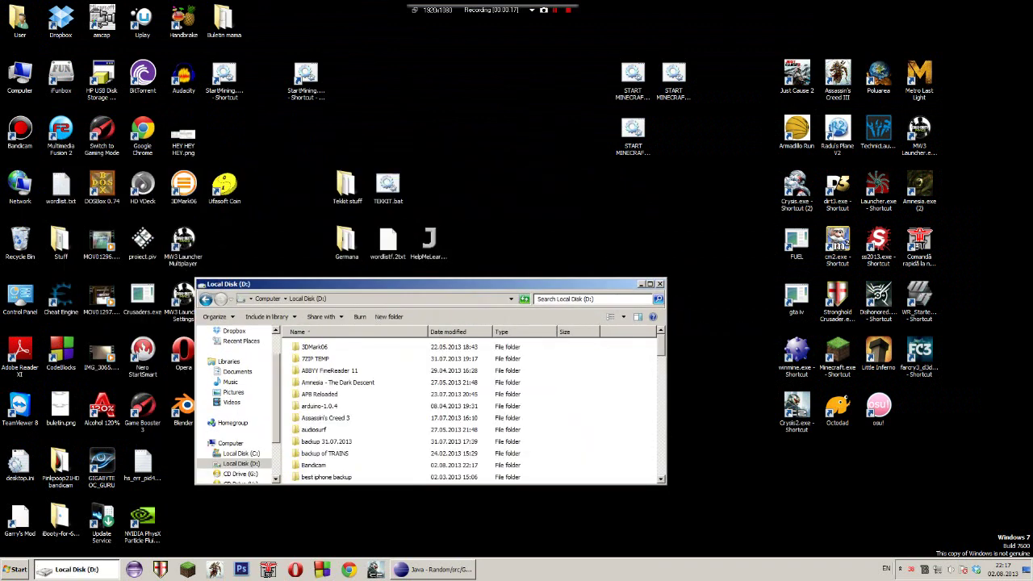
{"action": "scroll", "coordinate": [476, 403], "scroll_direction": "down", "scroll_amount": 3}
{"action": "scroll", "coordinate": [476, 407], "scroll_direction": "down", "scroll_amount": 2}
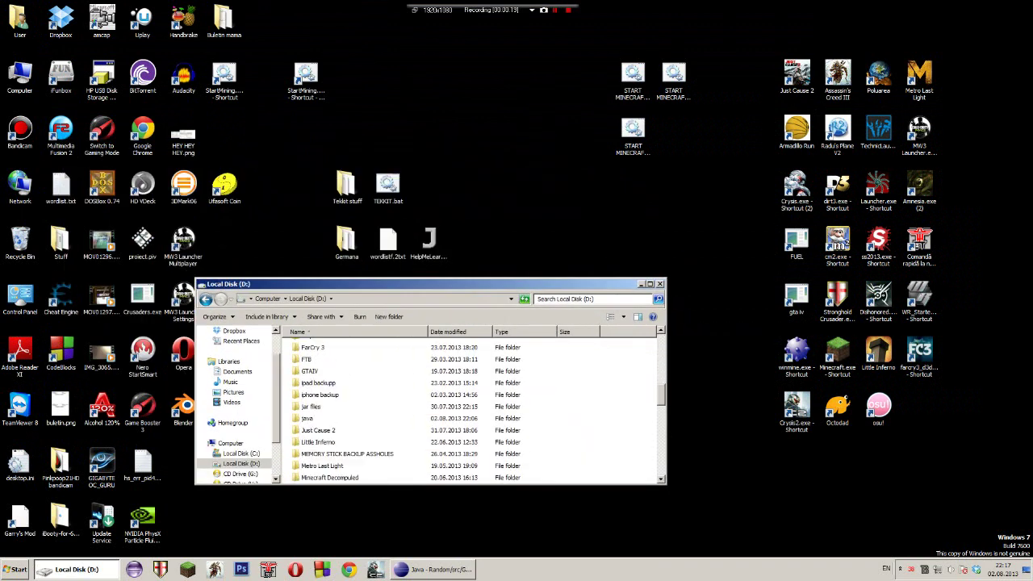
Open the java folder, make its window taller and scroll down to MiniProxy.exe
{"action": "double_click", "coordinate": [315, 417]}
{"action": "left_click_drag", "start_coordinate": [428, 284], "coordinate": [432, 95]}
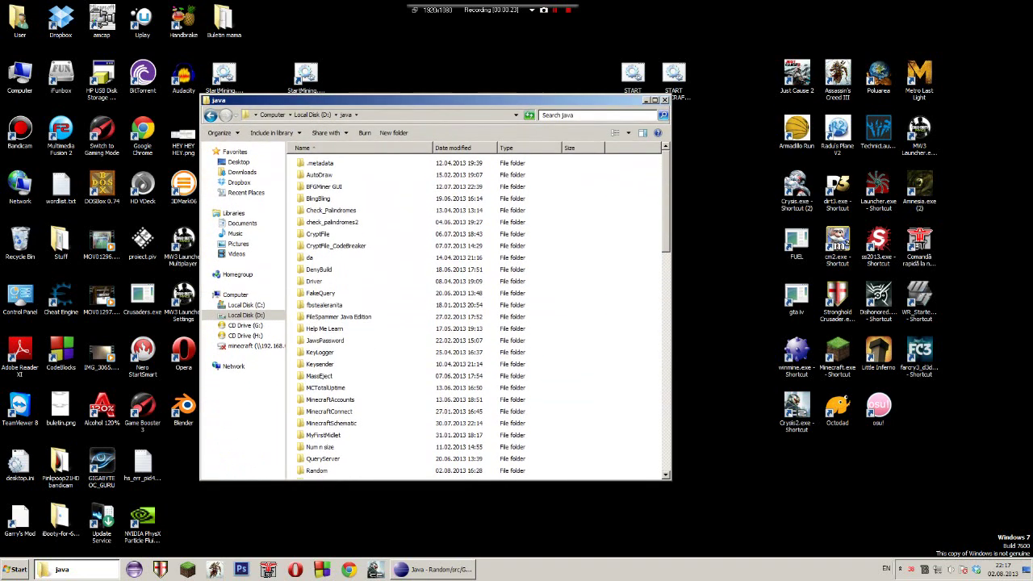
{"action": "left_click", "coordinate": [310, 258]}
{"action": "scroll", "coordinate": [476, 315], "scroll_direction": "down", "scroll_amount": 3}
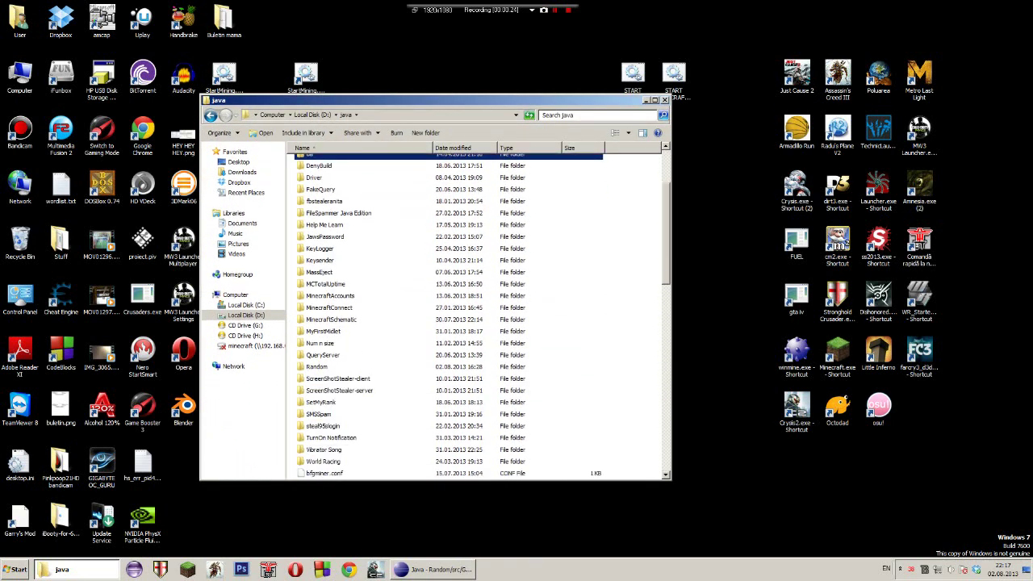
{"action": "scroll", "coordinate": [477, 315], "scroll_direction": "up", "scroll_amount": 2}
{"action": "scroll", "coordinate": [343, 363], "scroll_direction": "down", "scroll_amount": 10}
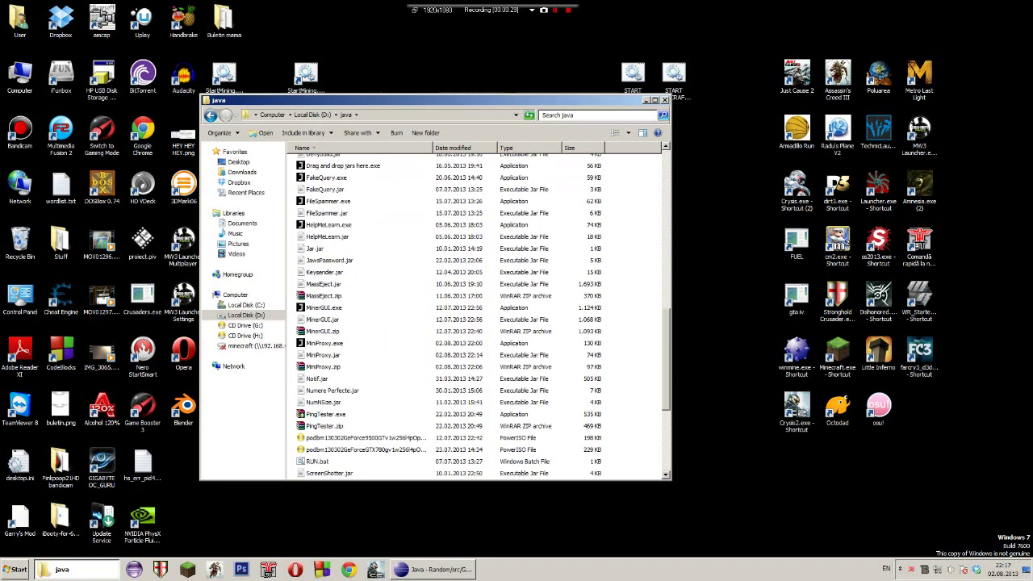
Launch MiniProxy.exe and centre its window showing port 1234 on screen
{"action": "double_click", "coordinate": [325, 343]}
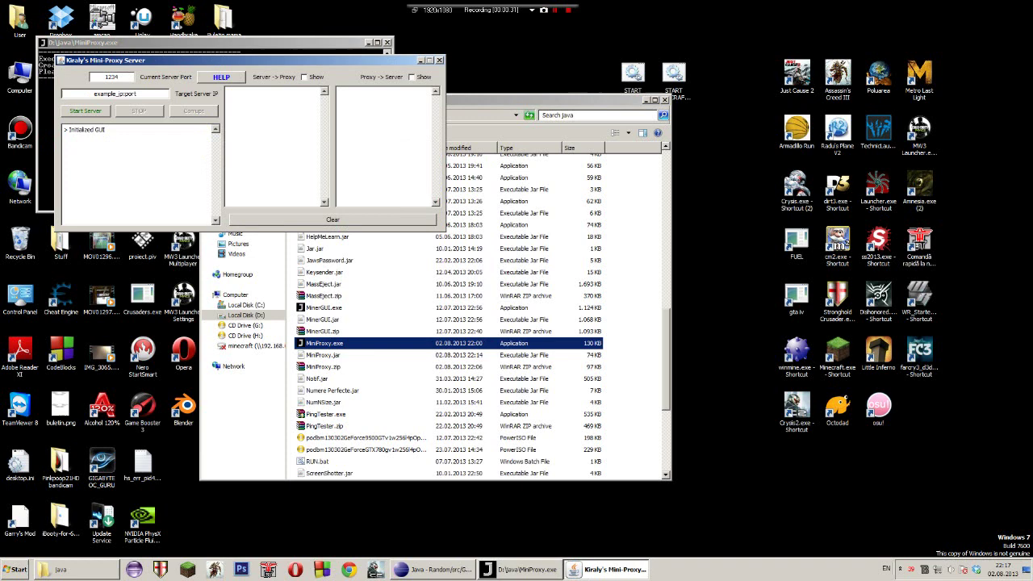
{"action": "left_click_drag", "start_coordinate": [162, 60], "coordinate": [400, 221]}
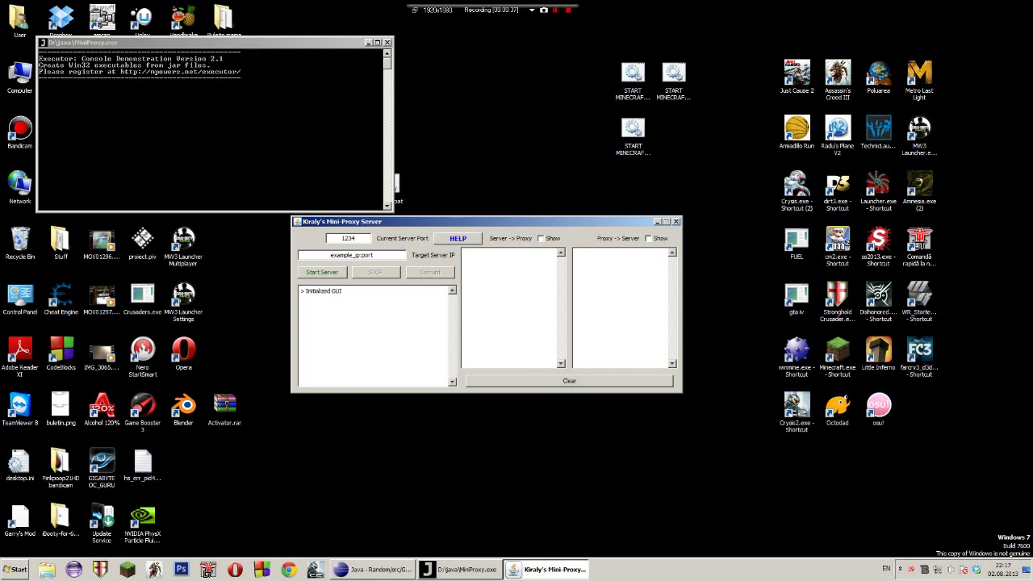
Open the HELP window and select its full paragraph explaining the proxy relay
{"action": "left_click", "coordinate": [457, 238]}
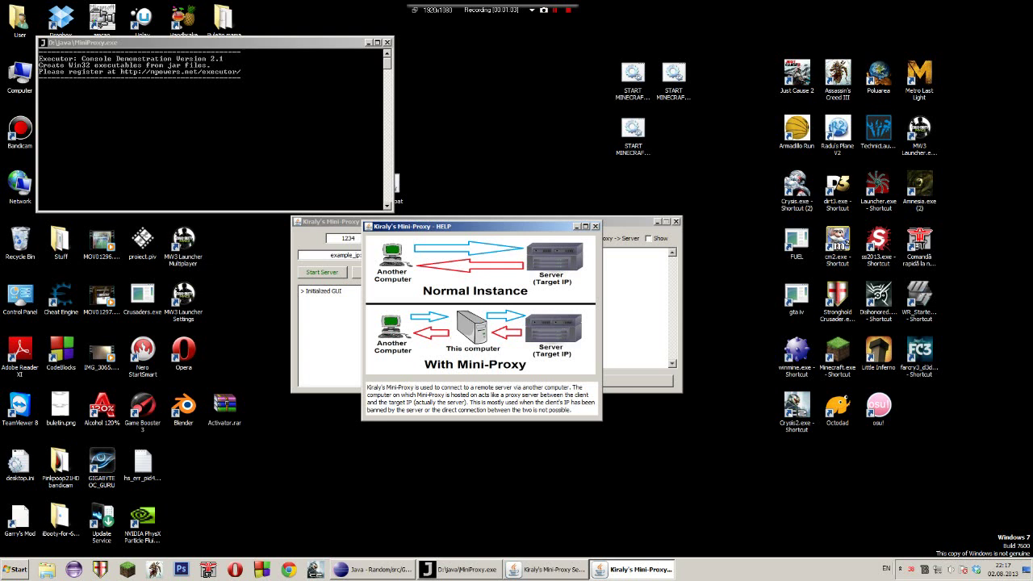
{"action": "left_click_drag", "start_coordinate": [384, 388], "coordinate": [572, 410]}
{"action": "left_click", "coordinate": [529, 403]}
{"action": "left_click_drag", "start_coordinate": [367, 388], "coordinate": [572, 410]}
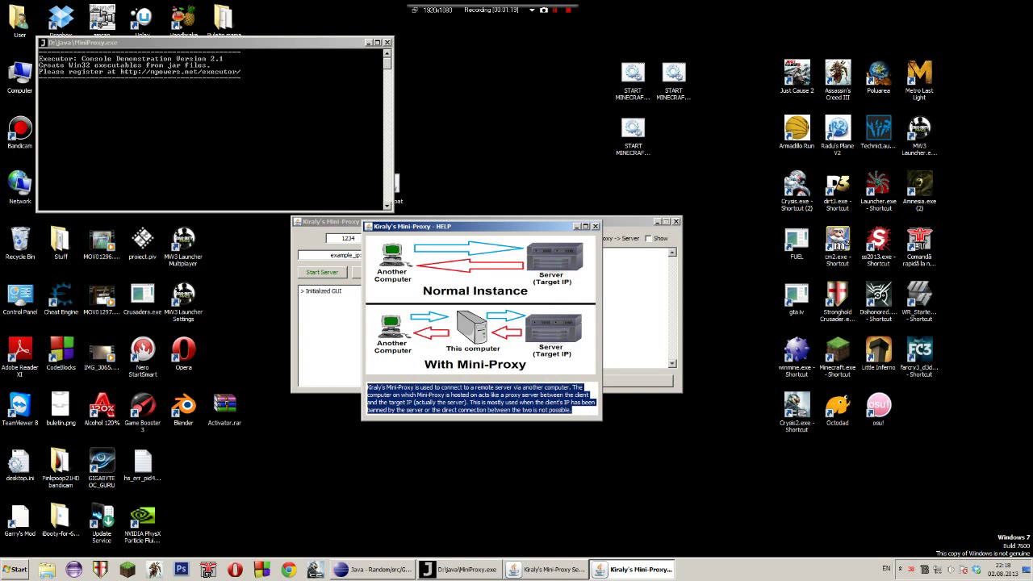
Close the help window and minimise the proxy's console window
{"action": "key", "text": "alt+F4"}
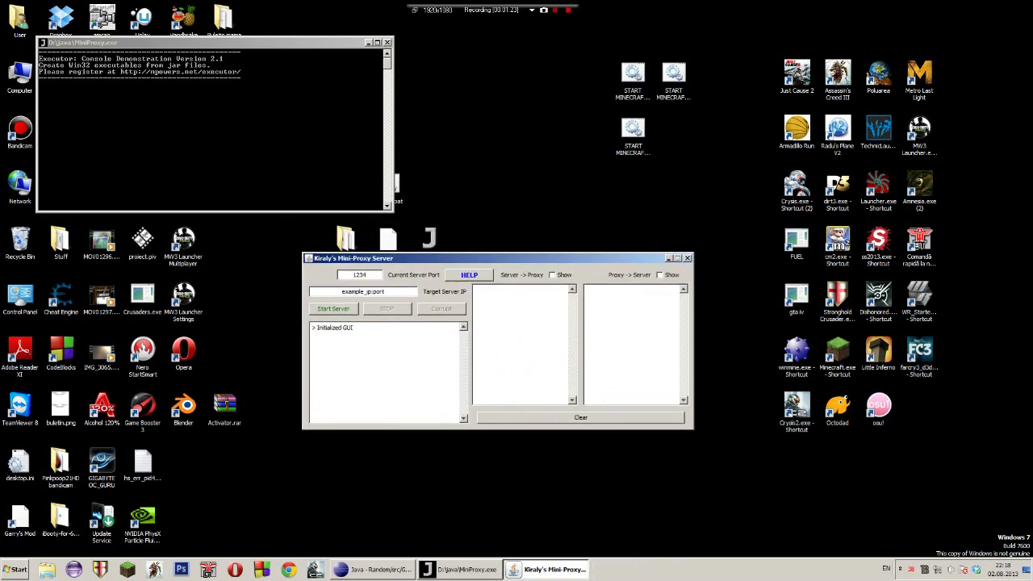
{"action": "key", "text": "ctrl+a"}
{"action": "key", "text": "alt+Tab"}
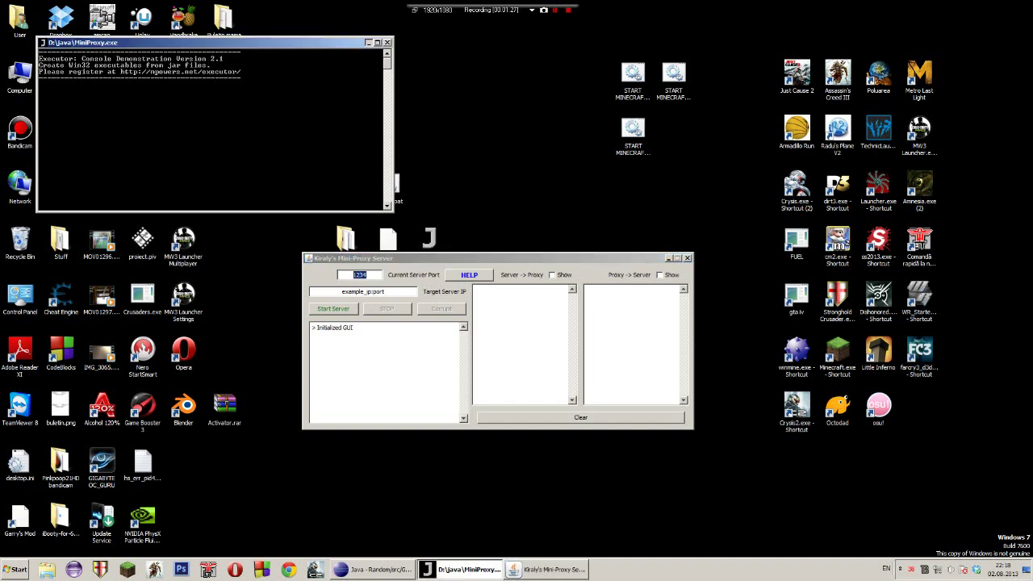
{"action": "key", "text": "super+Down"}
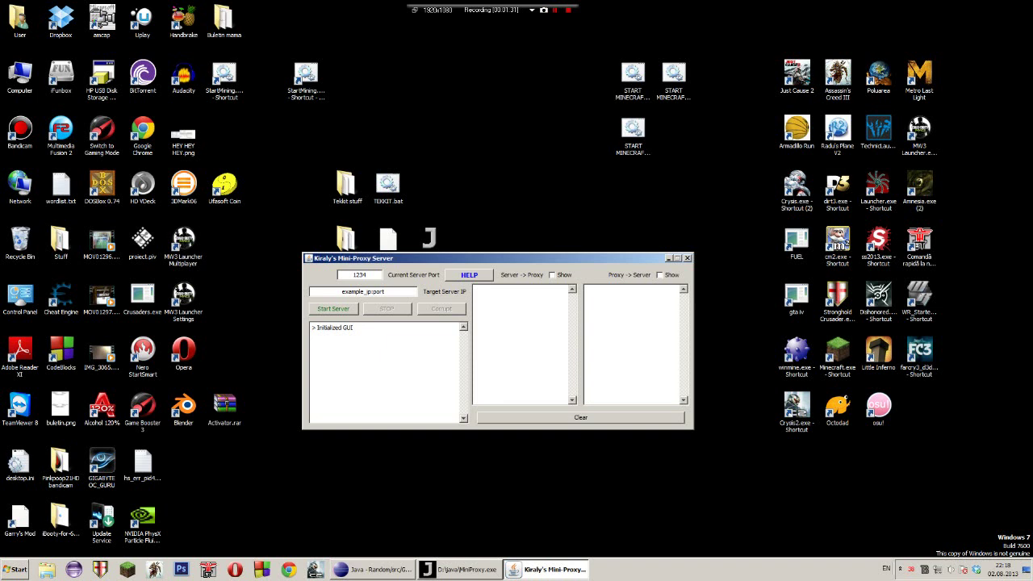
Check the port field, repeatedly selecting and deselecting its value 1234
{"action": "key", "text": "ctrl+a"}
{"action": "key", "text": "End"}
{"action": "key", "text": "ctrl+a"}
{"action": "key", "text": "End"}
{"action": "key", "text": "ctrl+a"}
{"action": "key", "text": "End"}
{"action": "key", "text": "ctrl+a"}
{"action": "key", "text": "Home"}
{"action": "key", "text": "ctrl+a"}
{"action": "key", "text": "End"}
{"action": "key", "text": "ctrl+a"}
{"action": "key", "text": "End"}
Select example_ip in the Target Server IP field
{"action": "key", "text": "Home"}
{"action": "key", "text": "shift+Right"}
{"action": "key", "text": "shift+Right"}
{"action": "key", "text": "shift+Right"}
{"action": "key", "text": "shift+Right"}
{"action": "key", "text": "shift+Right"}
{"action": "key", "text": "shift+Right"}
{"action": "key", "text": "shift+Right"}
{"action": "key", "text": "shift+Right"}
{"action": "key", "text": "shift+Right"}
{"action": "key", "text": "shift+Right"}
{"action": "key", "text": "shift+Right"}
{"action": "key", "text": "Right"}
{"action": "key", "text": "Right"}
{"action": "key", "text": "shift+Right"}
{"action": "key", "text": "shift+Right"}
{"action": "key", "text": "shift+Right"}
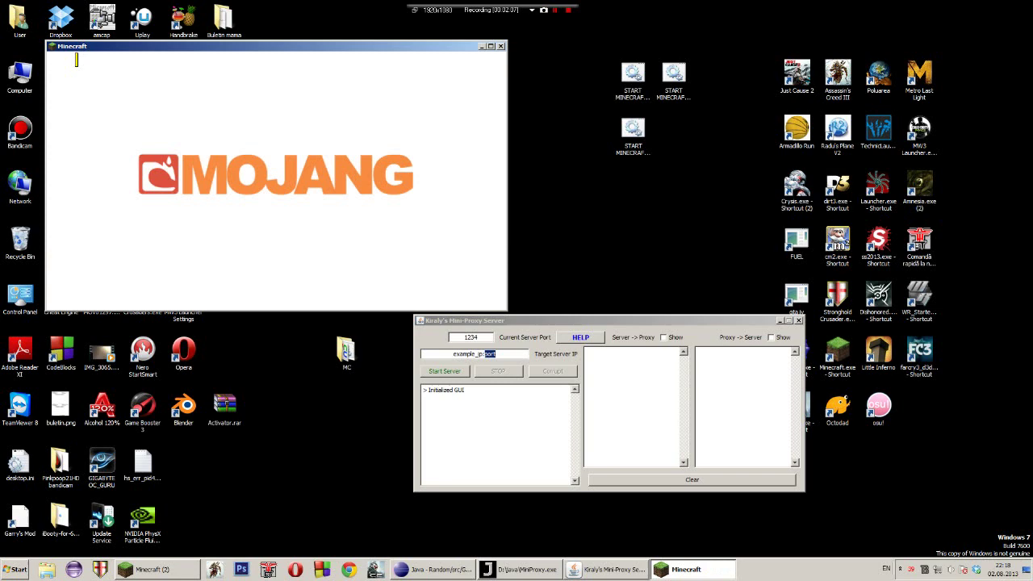
Place the proxy window beside Minecraft and open the FACTIONS server entry for editing
{"action": "left_click_drag", "start_coordinate": [525, 320], "coordinate": [623, 167]}
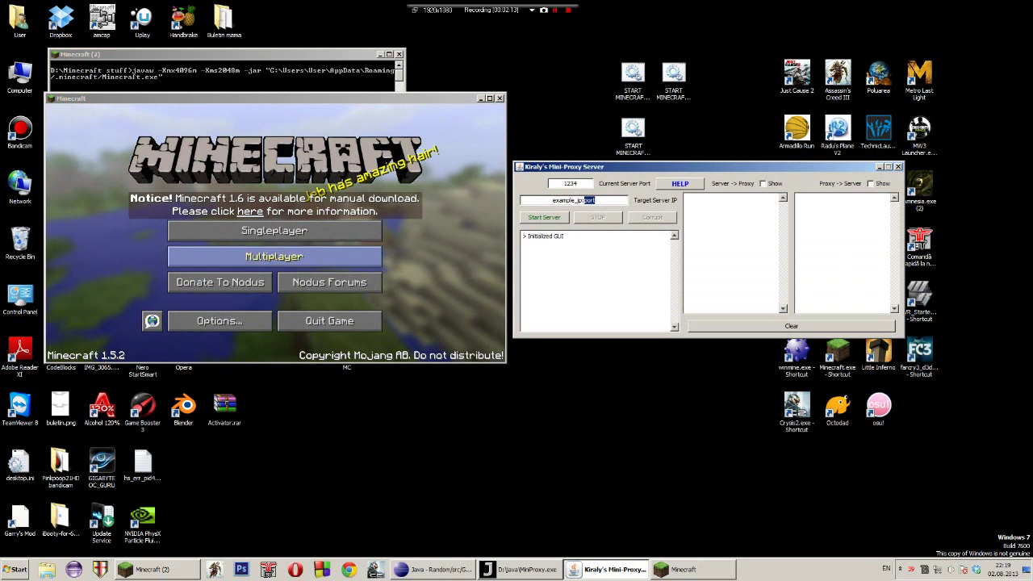
{"action": "left_click", "coordinate": [274, 255]}
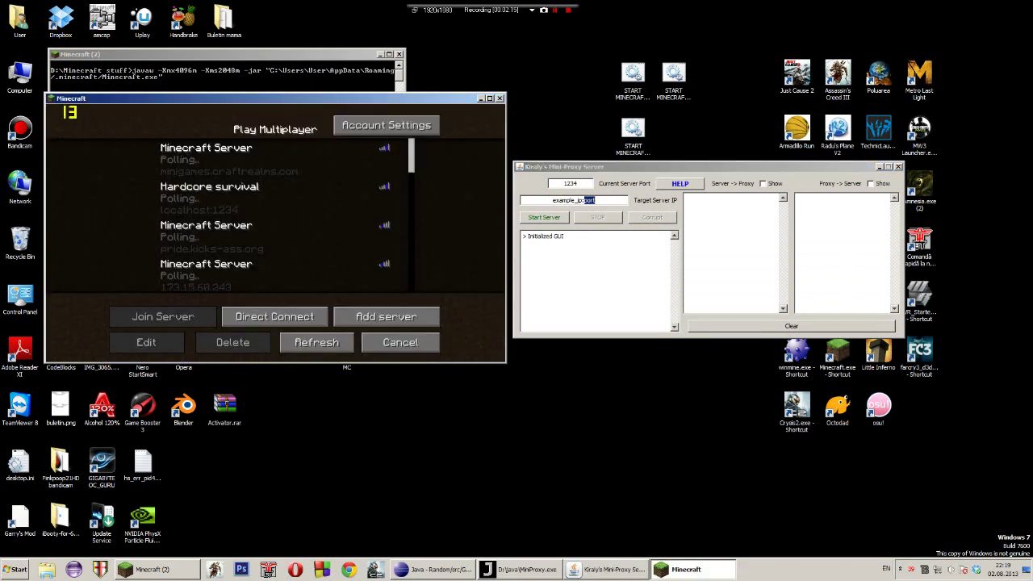
{"action": "left_click", "coordinate": [230, 202]}
{"action": "scroll", "coordinate": [230, 214], "scroll_direction": "down", "scroll_amount": 3}
{"action": "scroll", "coordinate": [275, 218], "scroll_direction": "down", "scroll_amount": 1}
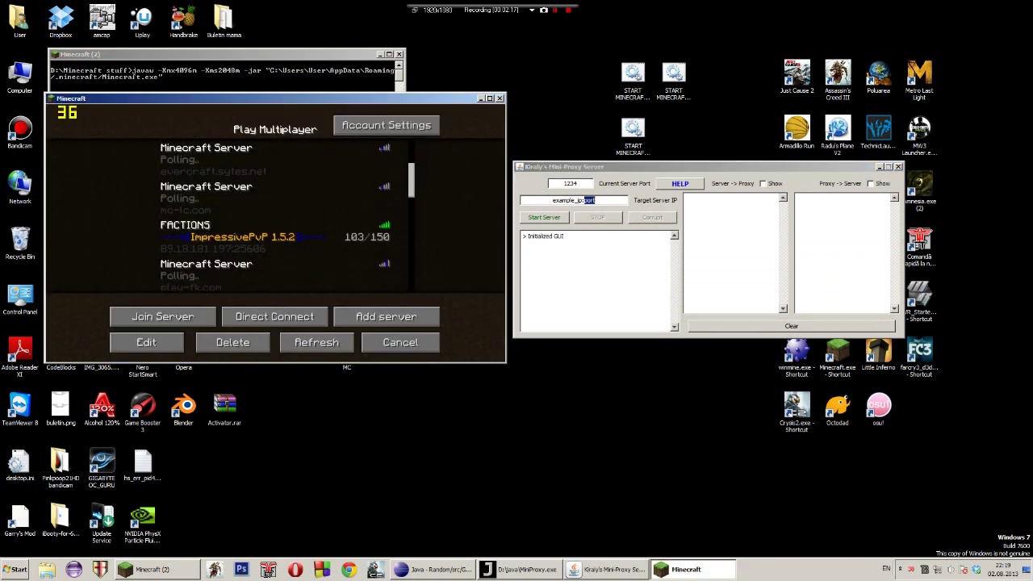
{"action": "left_click", "coordinate": [226, 230]}
{"action": "left_click", "coordinate": [146, 342]}
Copy FACTIONS' address 89.18.181.197:25606 into the proxy's Target Server IP field
{"action": "key", "text": "Tab"}
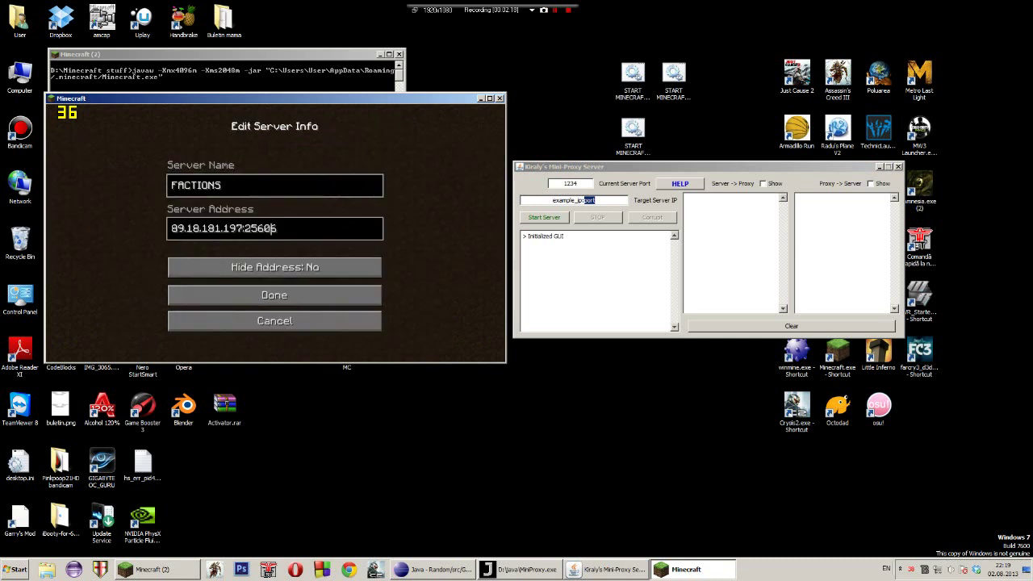
{"action": "key", "text": "ctrl+a"}
{"action": "key", "text": "ctrl+c"}
{"action": "key", "text": "alt+Tab"}
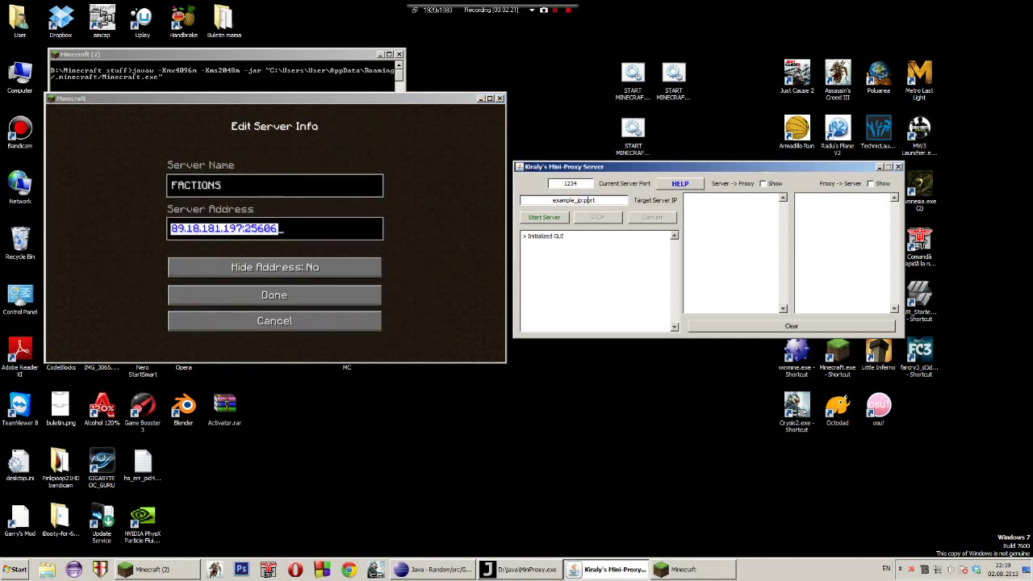
{"action": "key", "text": "shift+Home"}
{"action": "key", "text": "ctrl+v"}
Start the proxy server and confirm the log reports accepting connections on port 1234
{"action": "left_click", "coordinate": [544, 217]}
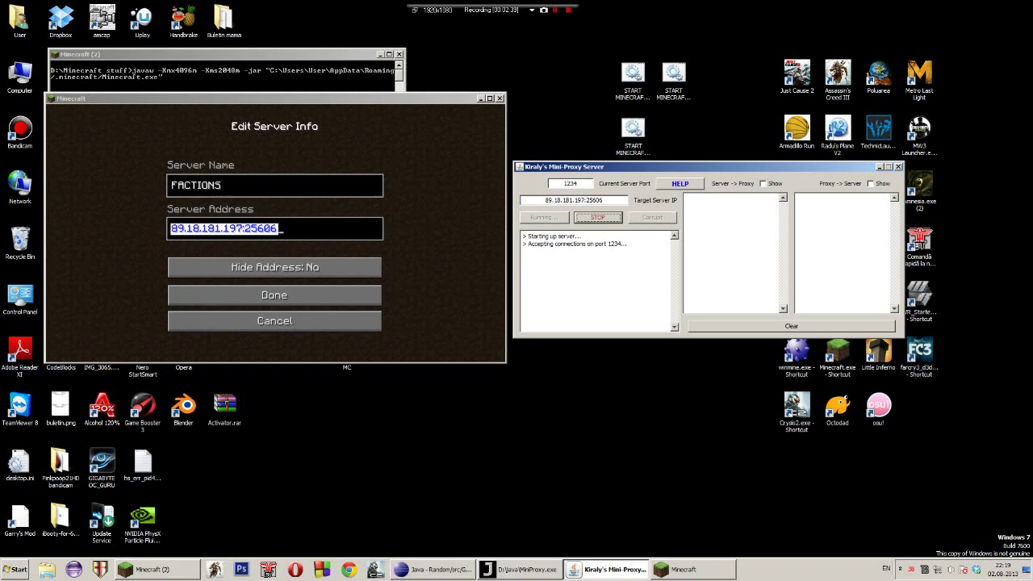
{"action": "left_click_drag", "start_coordinate": [528, 237], "coordinate": [628, 244]}
{"action": "left_click", "coordinate": [566, 244]}
{"action": "left_click", "coordinate": [628, 244]}
Cancel Minecraft's Edit Server Info unchanged and reposition the proxy window
{"action": "left_click", "coordinate": [275, 295]}
{"action": "left_click", "coordinate": [274, 321]}
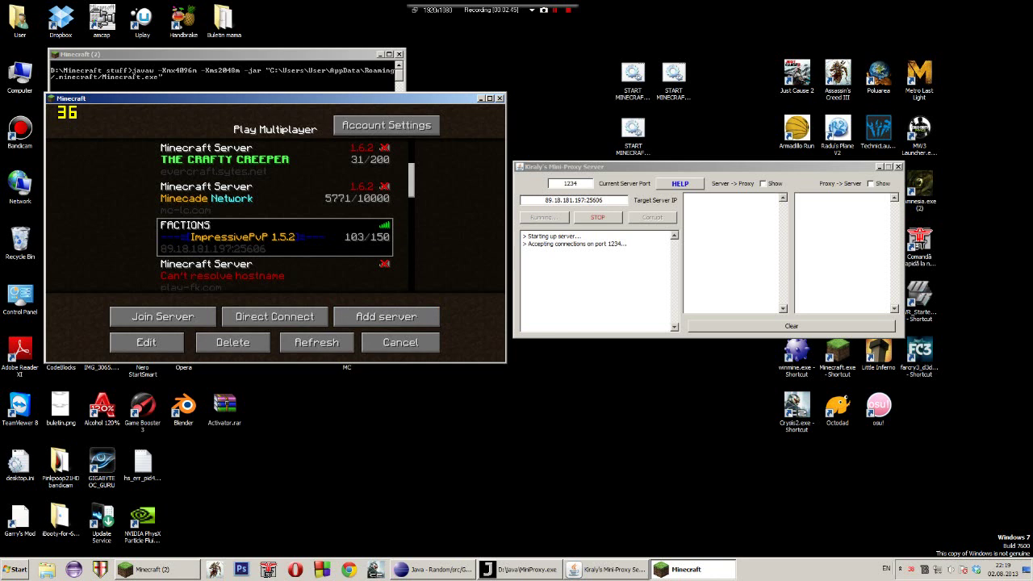
{"action": "left_click_drag", "start_coordinate": [614, 167], "coordinate": [564, 167]}
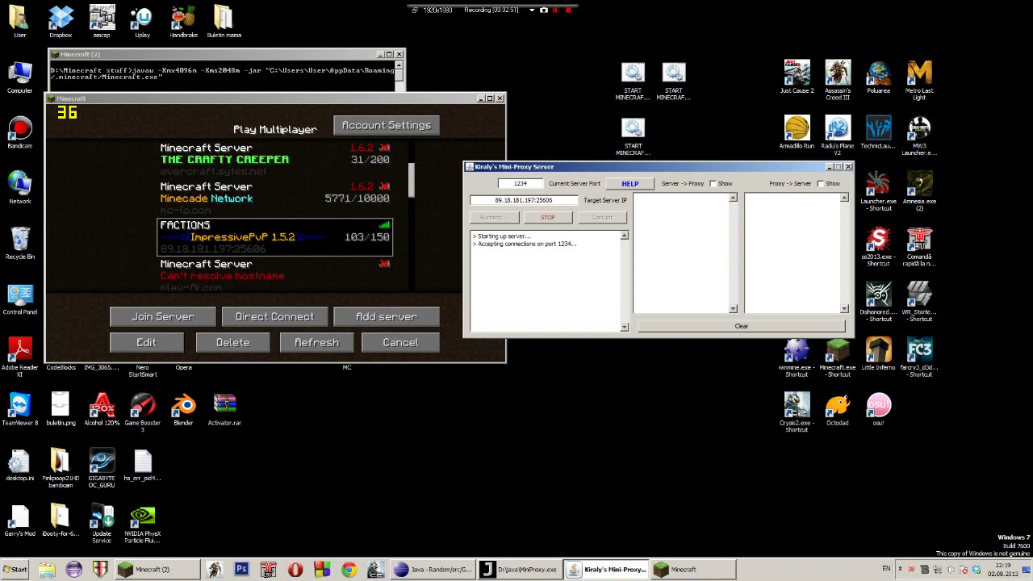
{"action": "left_click_drag", "start_coordinate": [549, 167], "coordinate": [631, 167]}
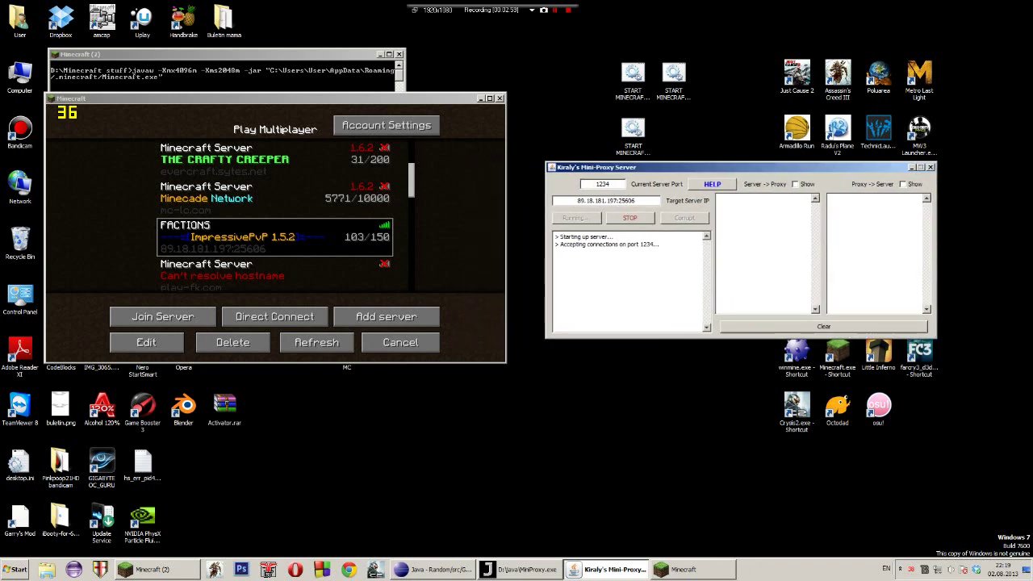
Open Direct Connect, clear its prefilled address, then back out to the title screen
{"action": "left_click", "coordinate": [242, 99]}
{"action": "scroll", "coordinate": [275, 218], "scroll_direction": "up", "scroll_amount": 3}
{"action": "scroll", "coordinate": [275, 218], "scroll_direction": "up", "scroll_amount": 1}
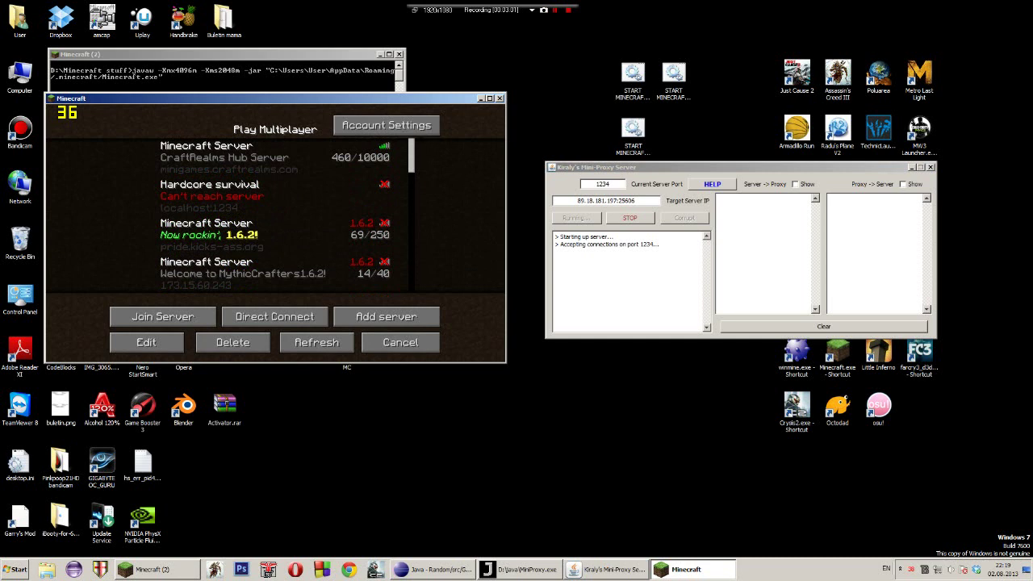
{"action": "left_click", "coordinate": [275, 316]}
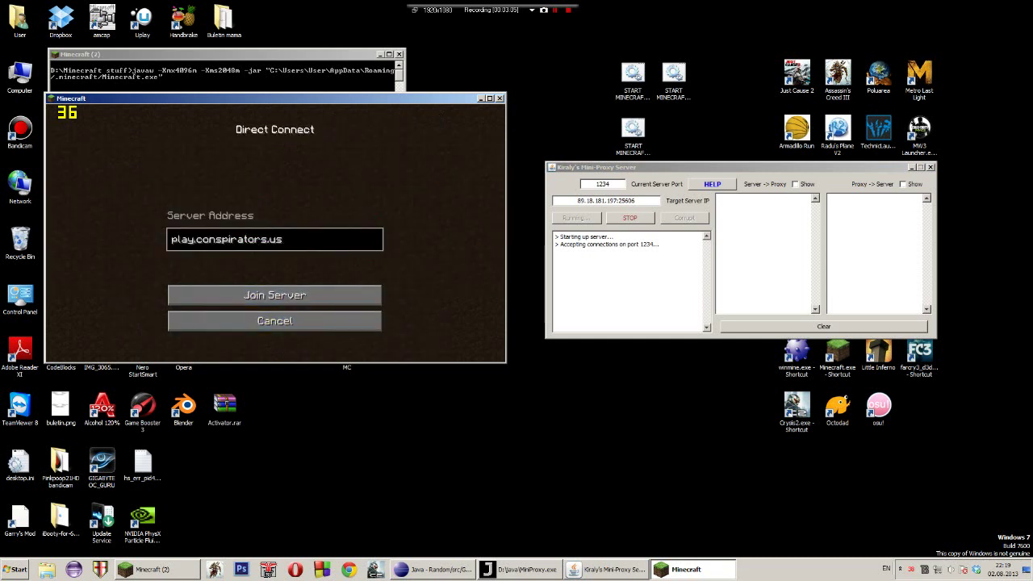
{"action": "key", "text": "ctrl+a"}
{"action": "key", "text": "BackSpace"}
{"action": "left_click", "coordinate": [275, 320]}
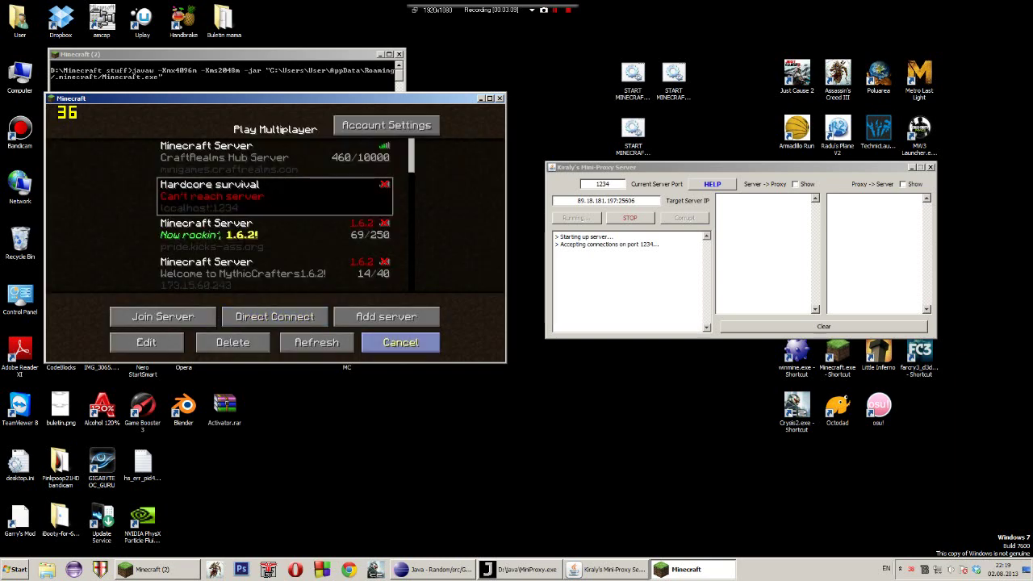
{"action": "left_click", "coordinate": [400, 342]}
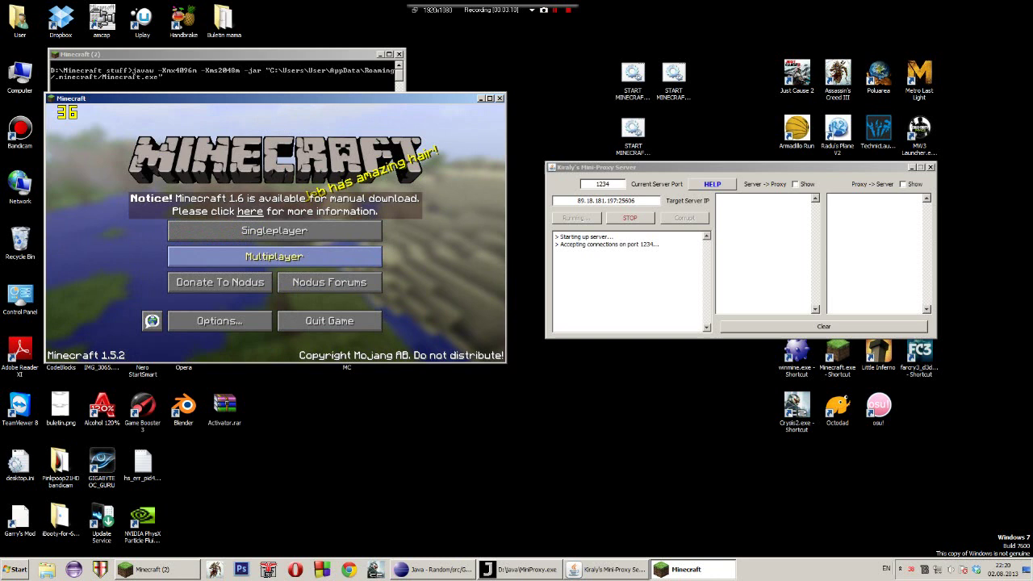
Compare the multiplayer list's localhost:1234 Hardcore survival entry with the proxy's target server
{"action": "left_click", "coordinate": [274, 256]}
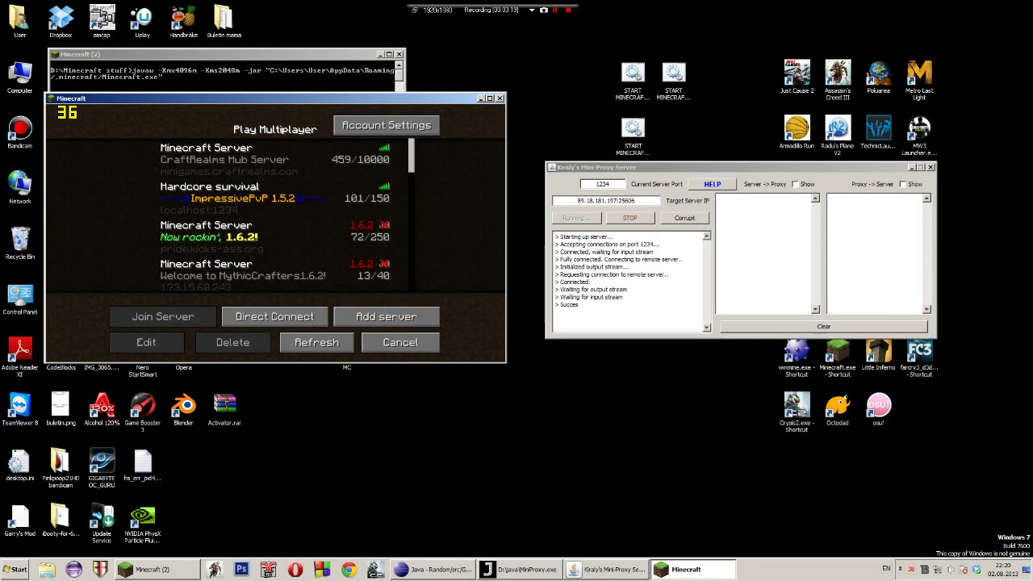
{"action": "key", "text": "alt+Tab"}
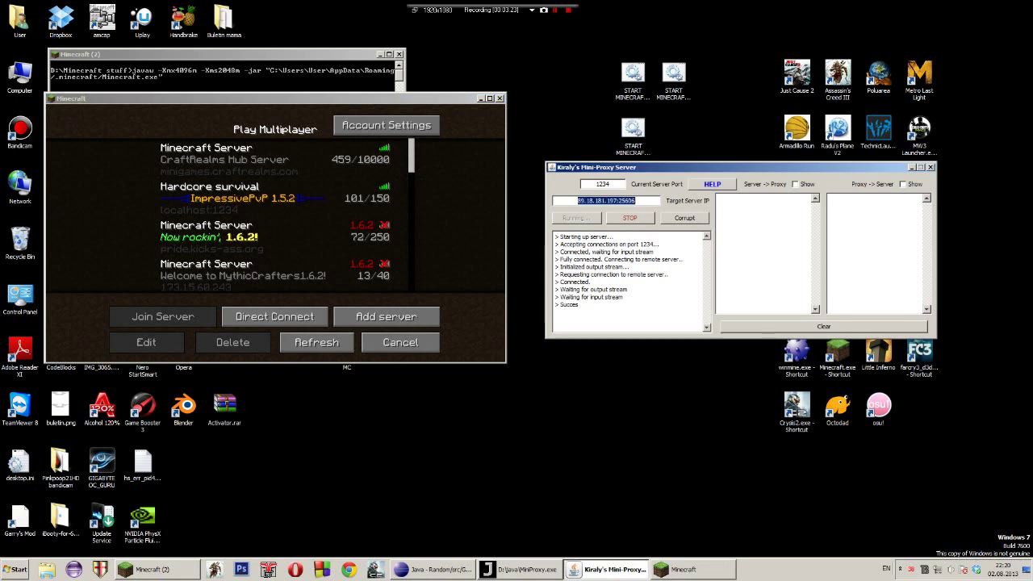
{"action": "key", "text": "alt+Tab"}
{"action": "scroll", "coordinate": [274, 214], "scroll_direction": "down", "scroll_amount": 4}
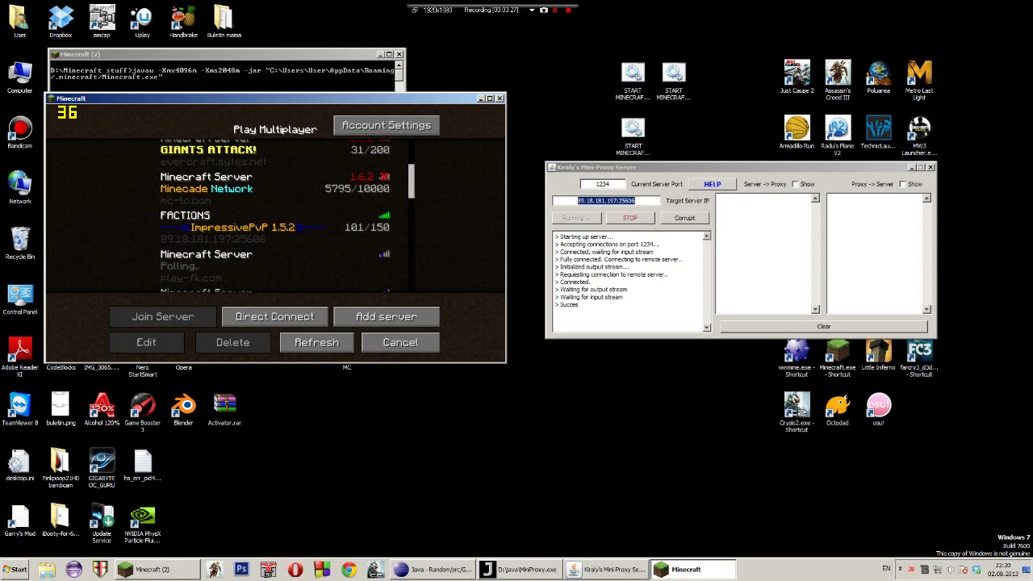
{"action": "scroll", "coordinate": [274, 214], "scroll_direction": "up", "scroll_amount": 4}
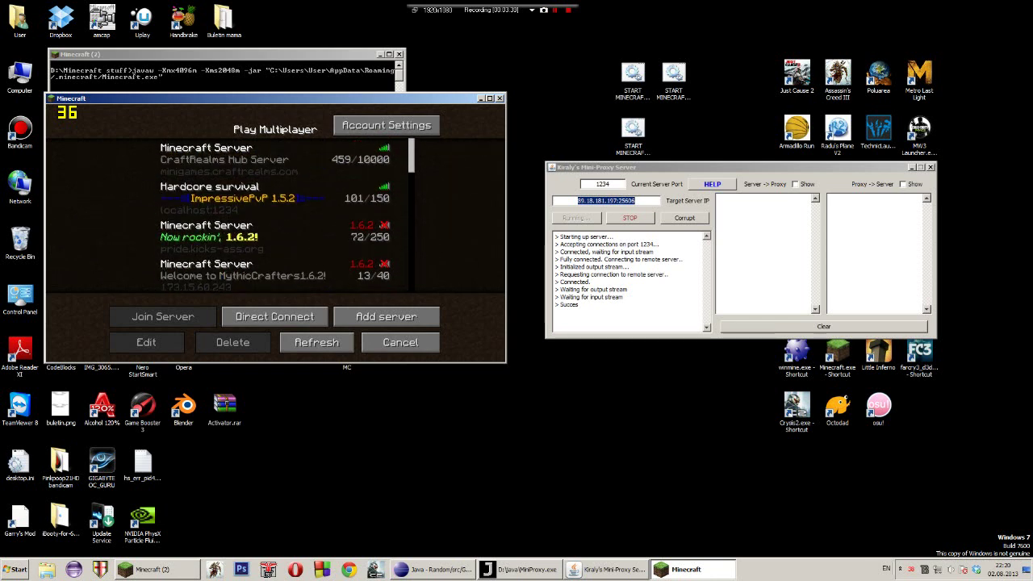
{"action": "key", "text": "alt+Tab"}
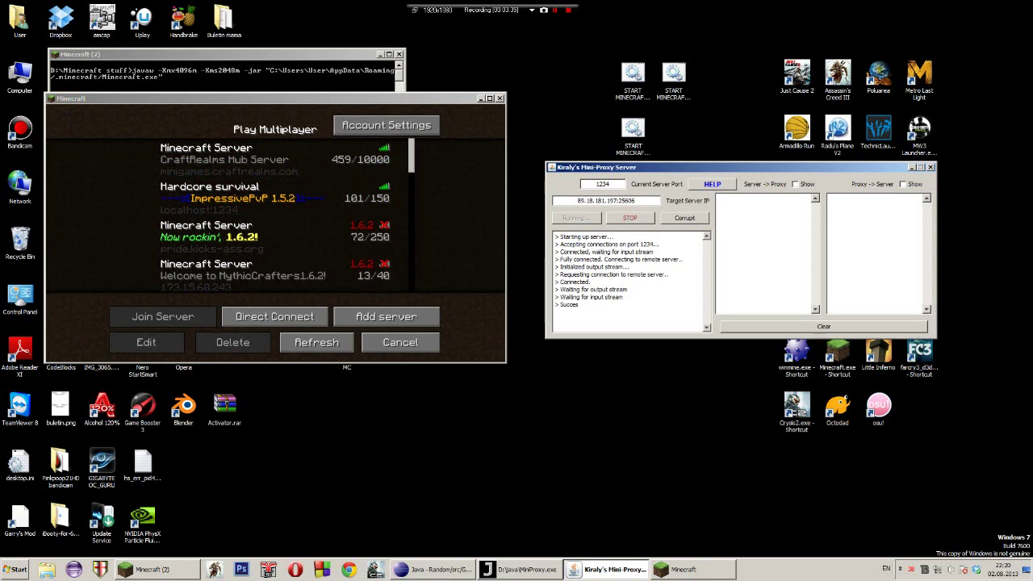
{"action": "key", "text": "alt+Tab"}
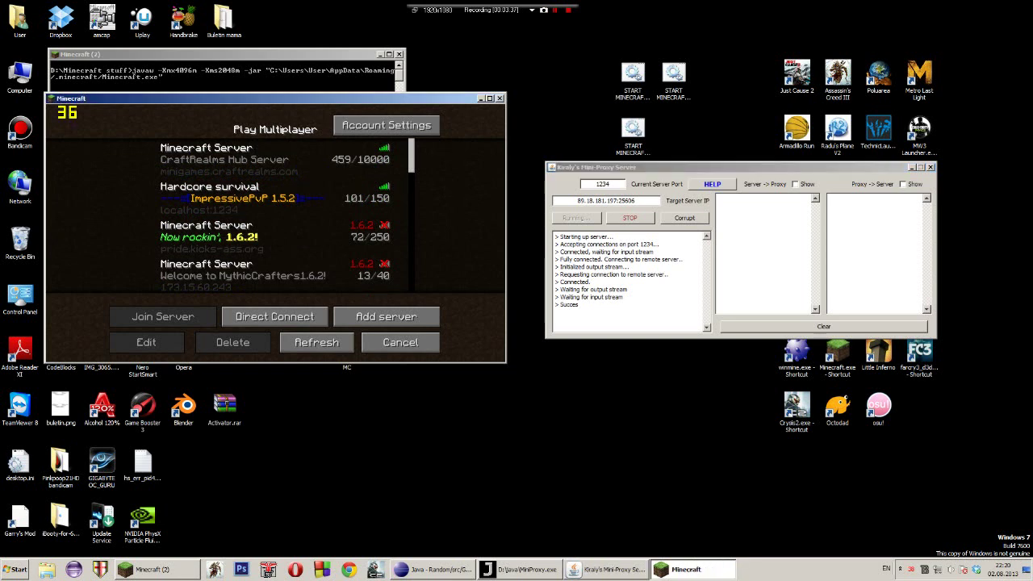
{"action": "key", "text": "alt+Tab"}
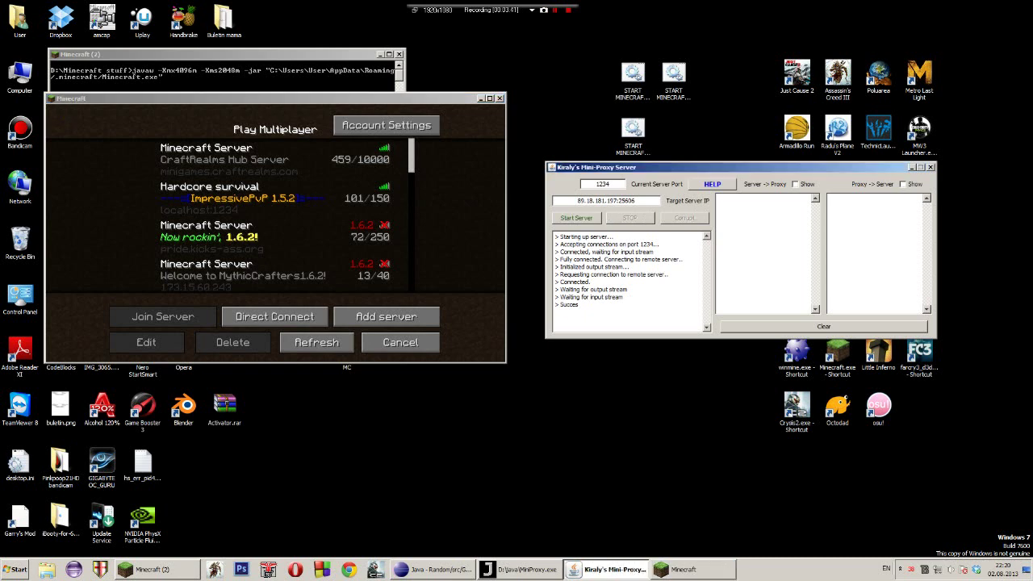
Restart the proxy relay and join the Hardcore survival server
{"action": "left_click", "coordinate": [576, 218]}
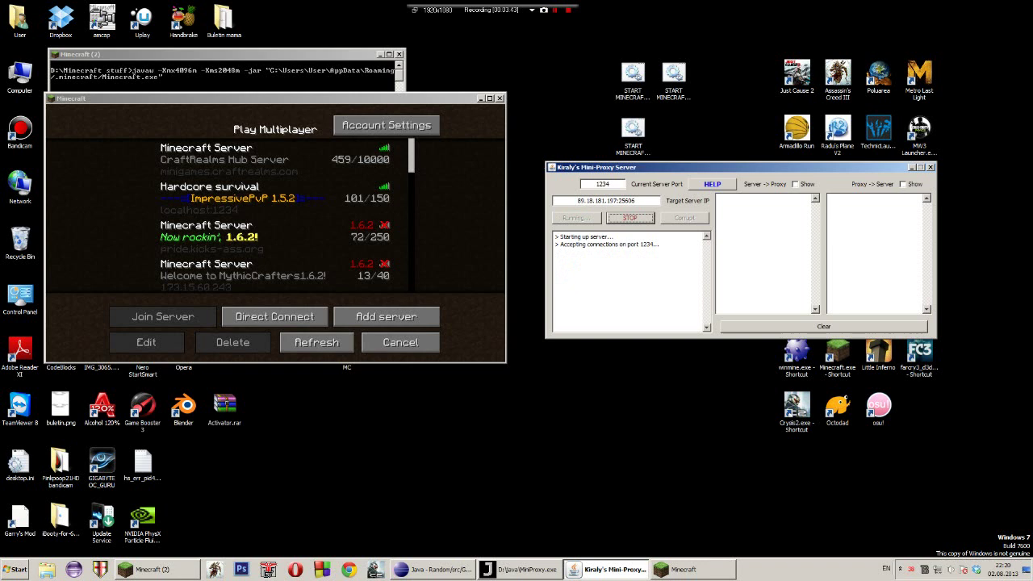
{"action": "left_click", "coordinate": [275, 198]}
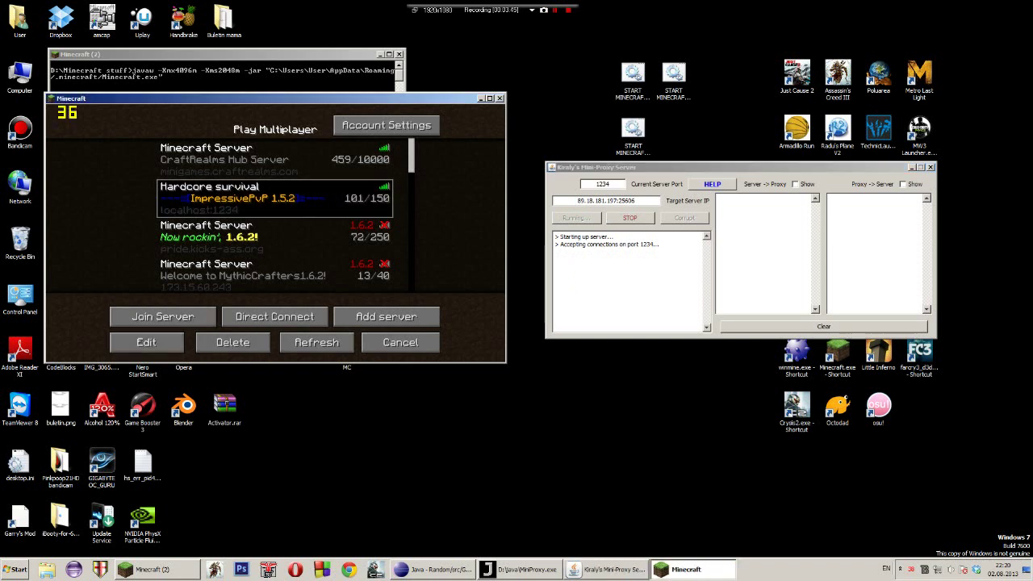
{"action": "left_click", "coordinate": [243, 270]}
{"action": "scroll", "coordinate": [274, 216], "scroll_direction": "down", "scroll_amount": 3}
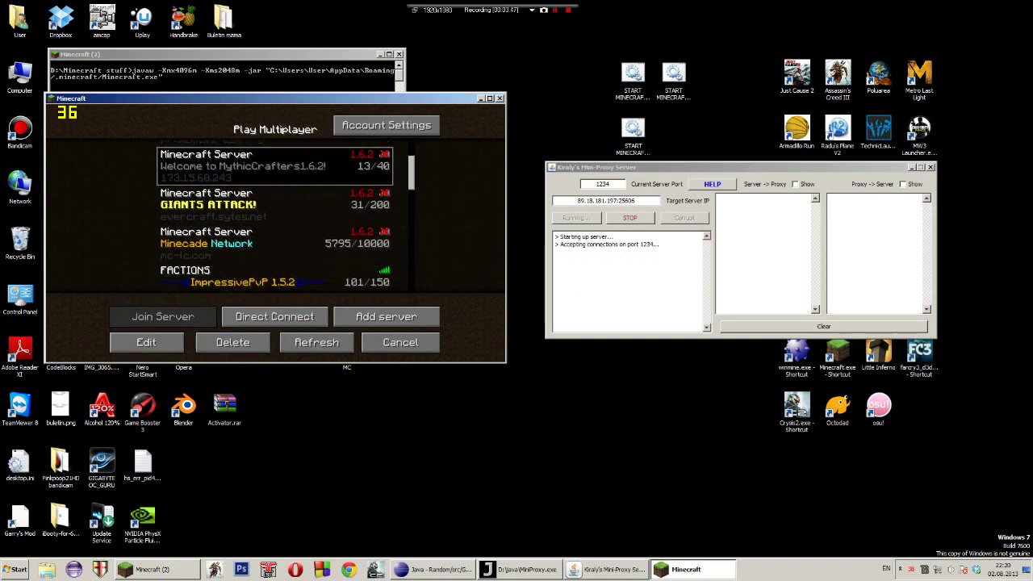
{"action": "scroll", "coordinate": [274, 217], "scroll_direction": "up", "scroll_amount": 3}
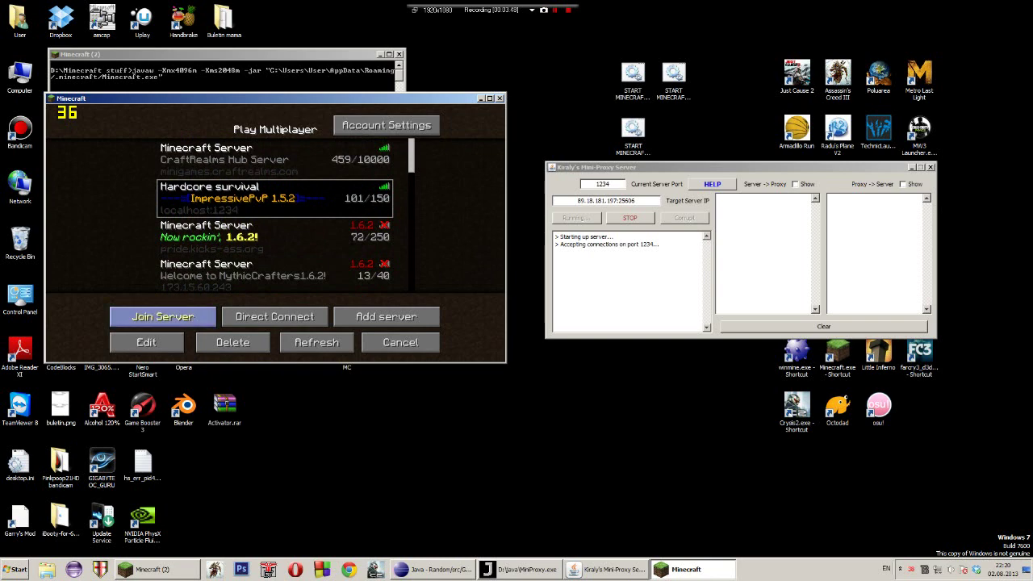
{"action": "left_click", "coordinate": [163, 317]}
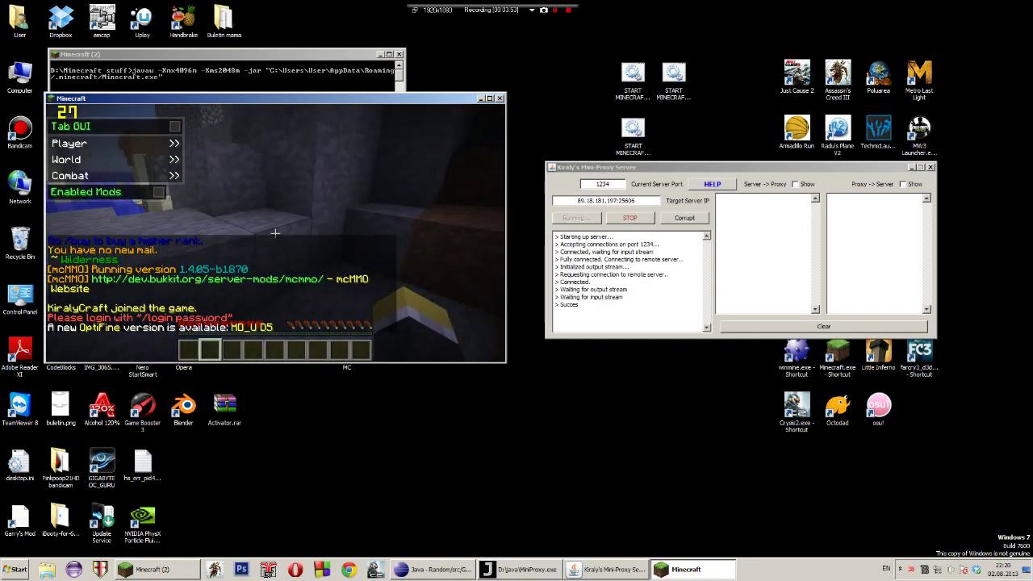
Log in with /login and the account password, then view the online player list
{"action": "type", "text": "t/login"}
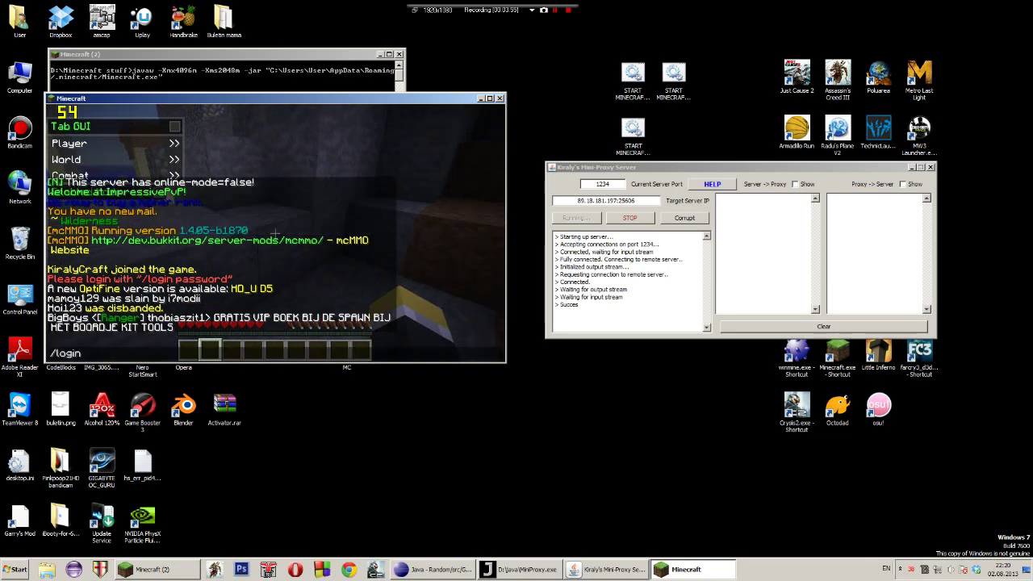
{"action": "type", "text": " 123456"}
{"action": "key", "text": "Return"}
{"action": "key", "text": "Tab"}
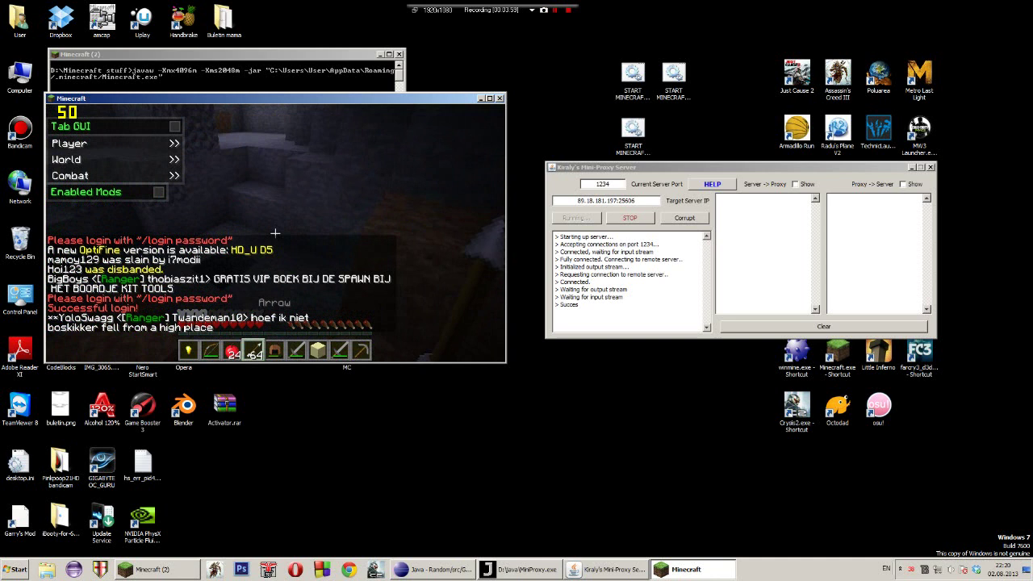
{"action": "scroll", "coordinate": [275, 233], "scroll_direction": "down", "scroll_amount": 1}
{"action": "scroll", "coordinate": [275, 234], "scroll_direction": "up", "scroll_amount": 3}
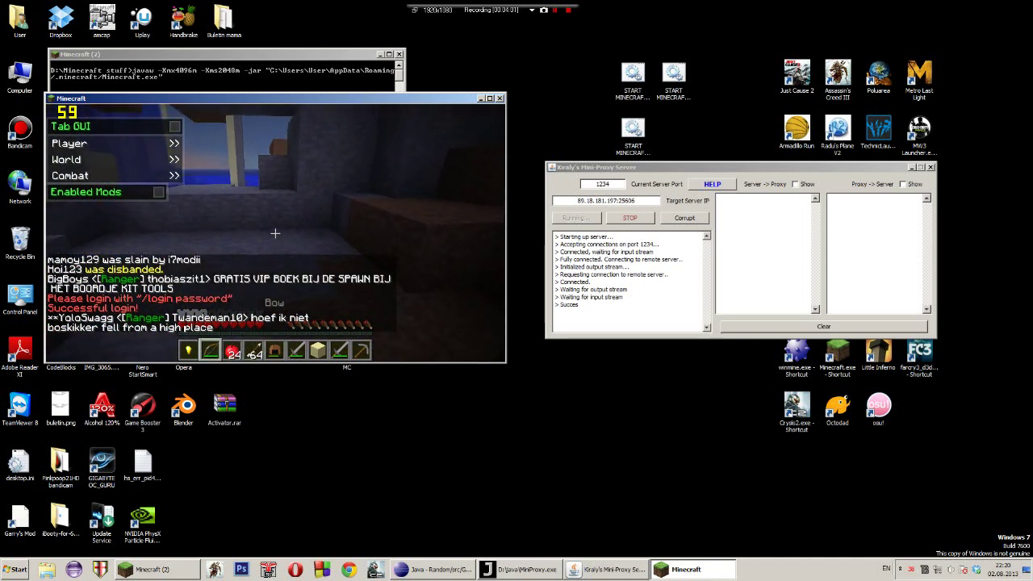
Shoot three arrows with the bow, then disconnect to the main menu
{"action": "right_click", "coordinate": [275, 233]}
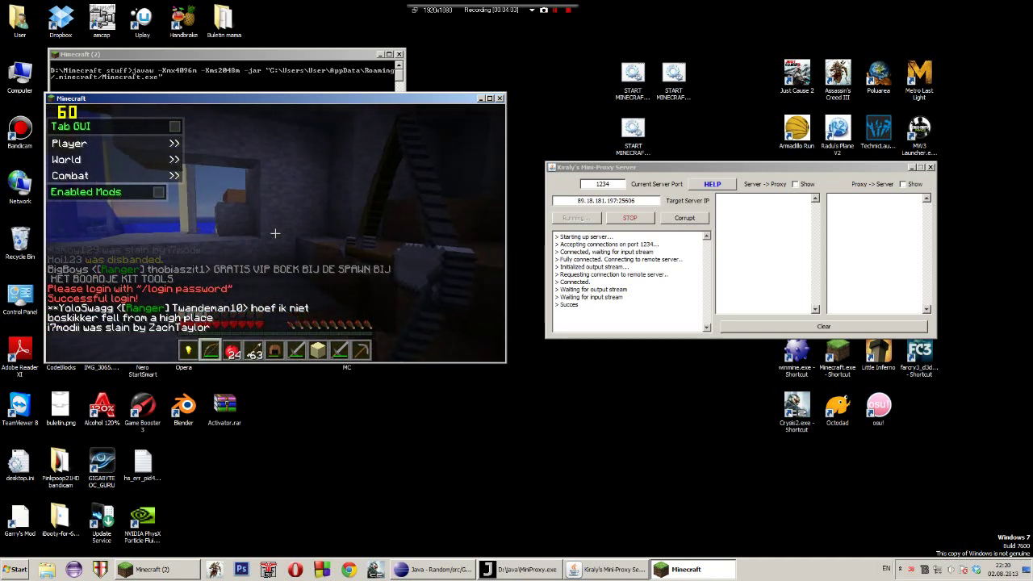
{"action": "right_click", "coordinate": [275, 233]}
{"action": "right_click", "coordinate": [275, 233]}
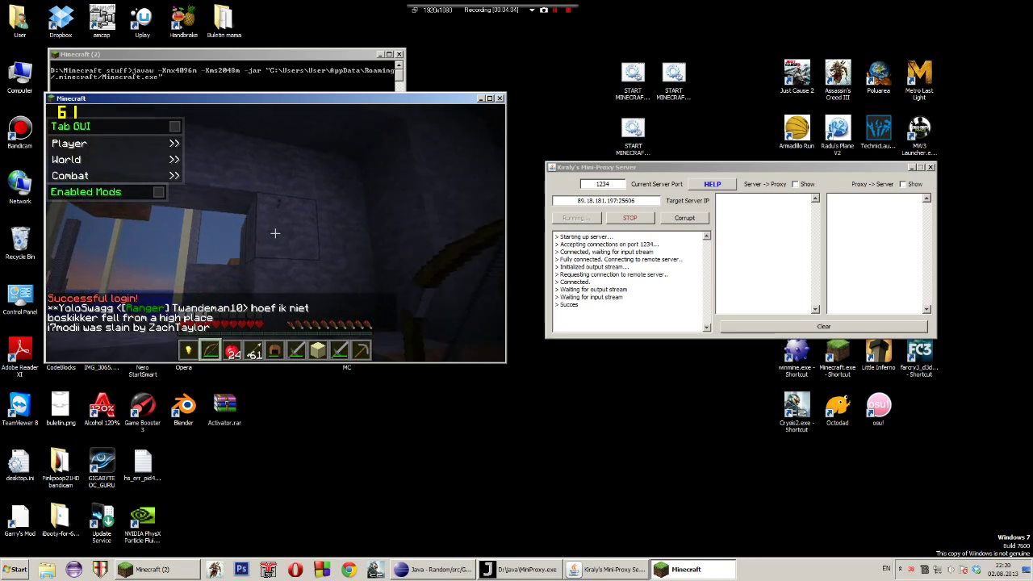
{"action": "key", "text": "Escape"}
{"action": "left_click", "coordinate": [276, 291]}
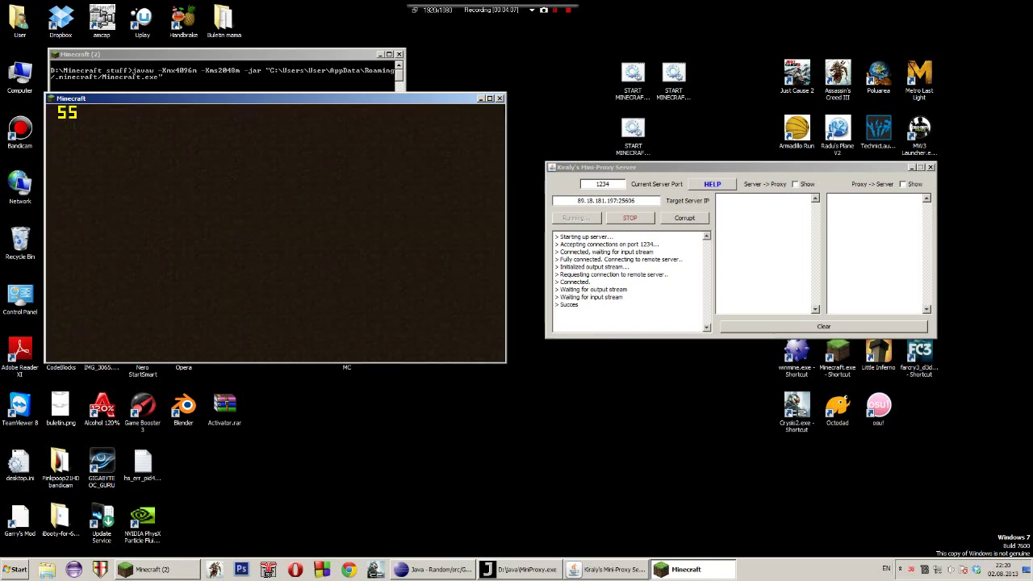
Move the proxy window lower, open the multiplayer list, start the relay and refresh
{"action": "key", "text": "alt+Tab"}
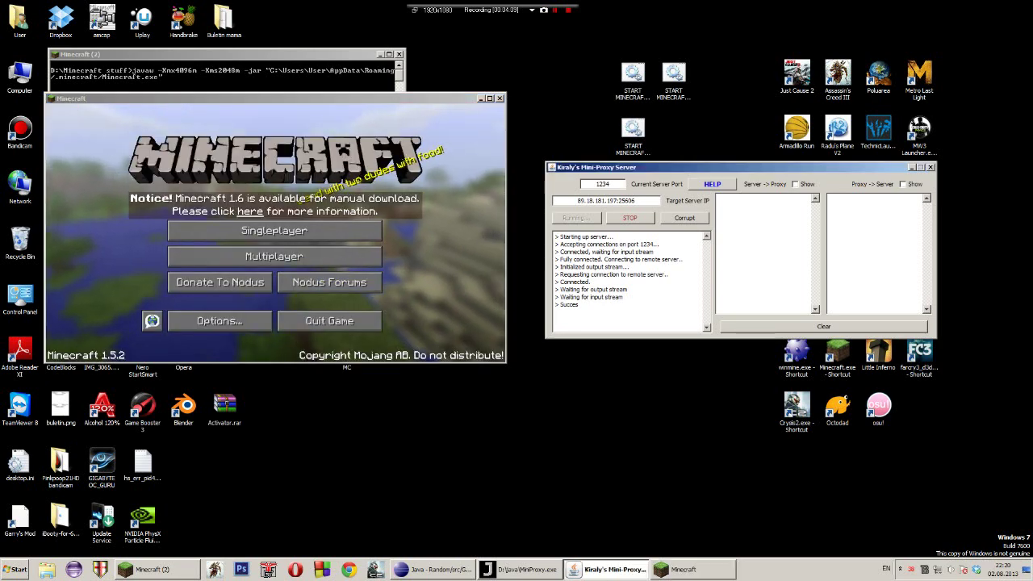
{"action": "left_click_drag", "start_coordinate": [613, 167], "coordinate": [557, 253]}
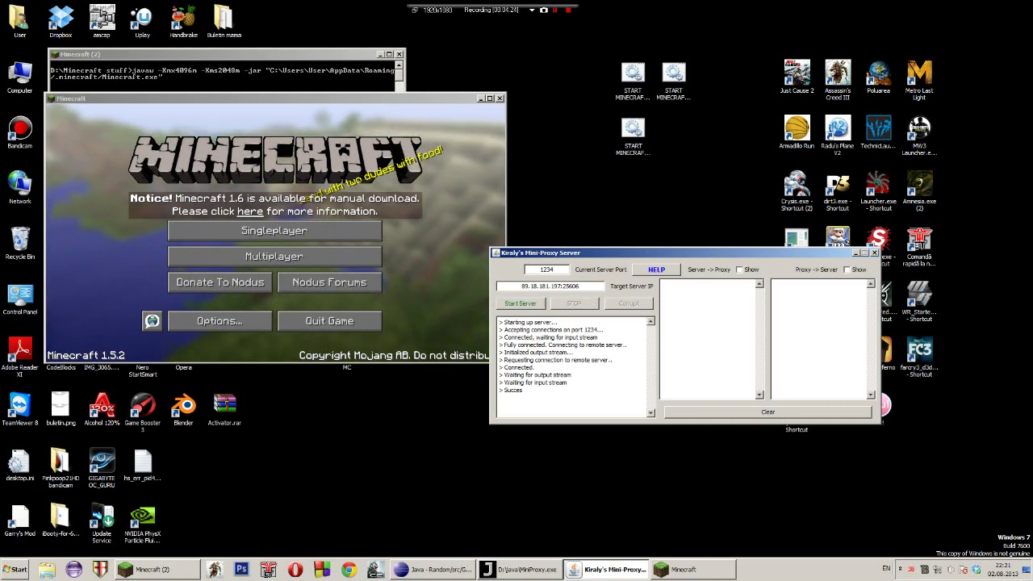
{"action": "left_click", "coordinate": [274, 256]}
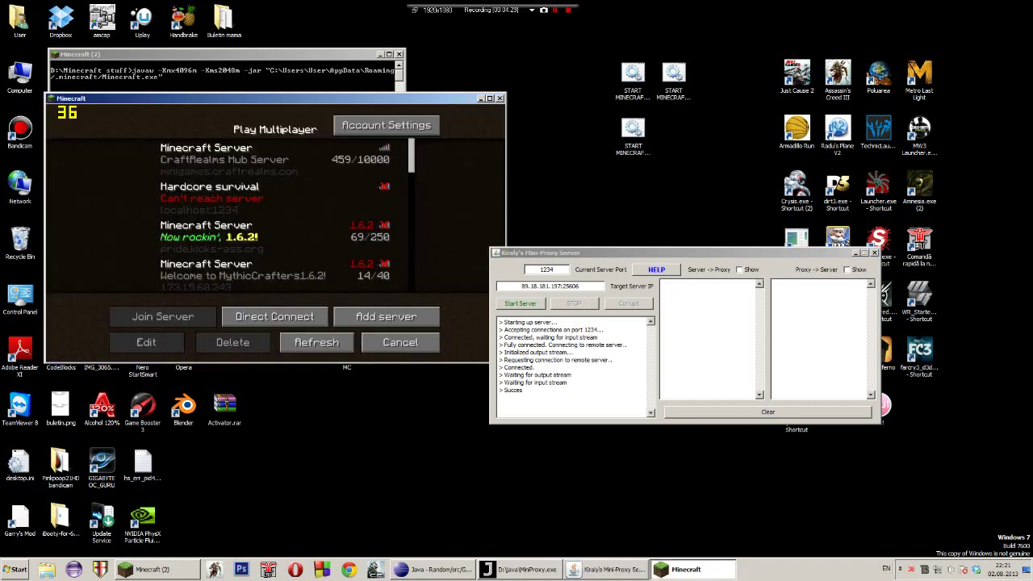
{"action": "left_click", "coordinate": [521, 303]}
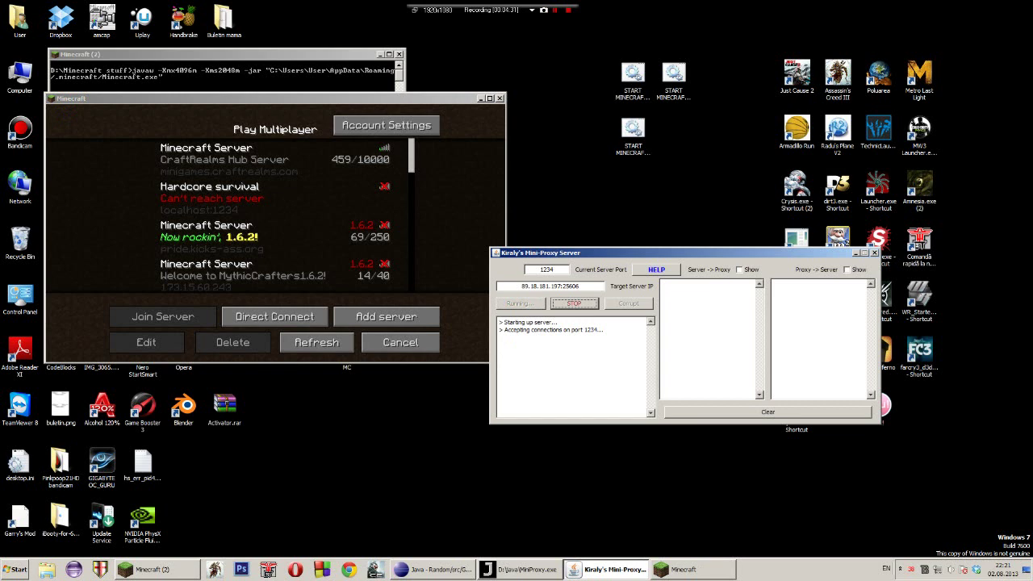
{"action": "left_click", "coordinate": [317, 342]}
Restart the relay, join Hardcore survival and open chat to watch live server events
{"action": "left_click", "coordinate": [274, 197]}
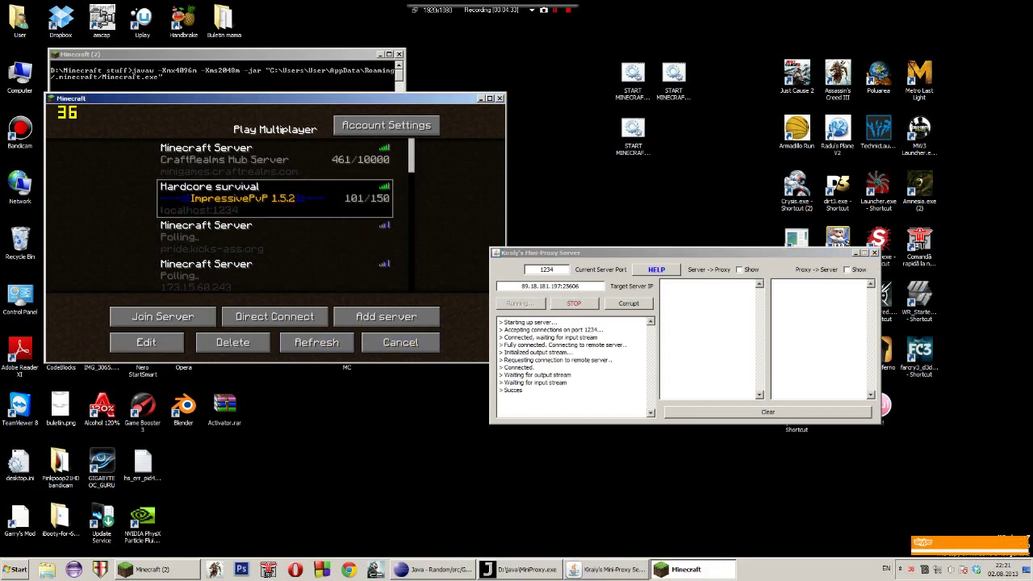
{"action": "left_click", "coordinate": [574, 303]}
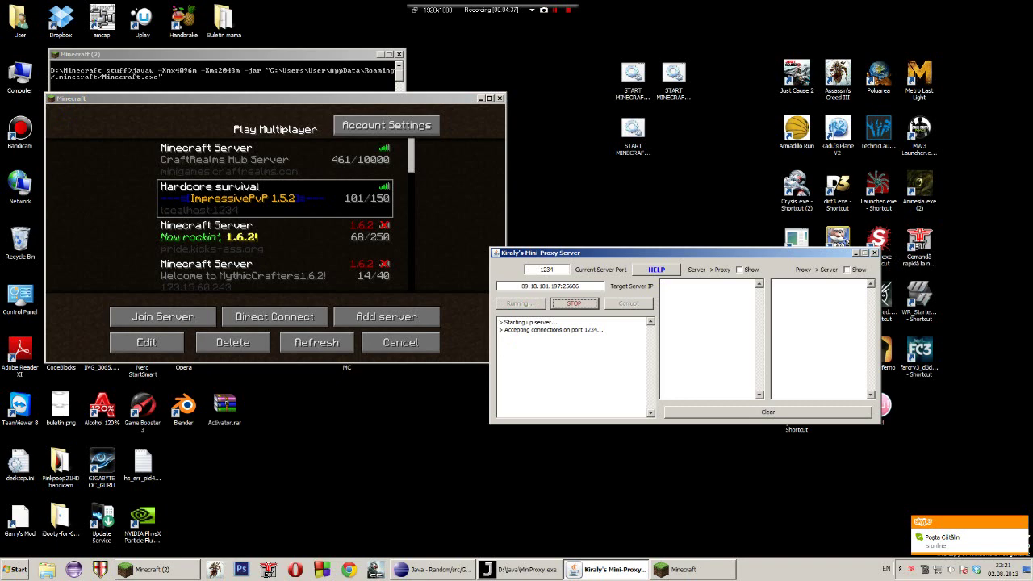
{"action": "left_click", "coordinate": [185, 316]}
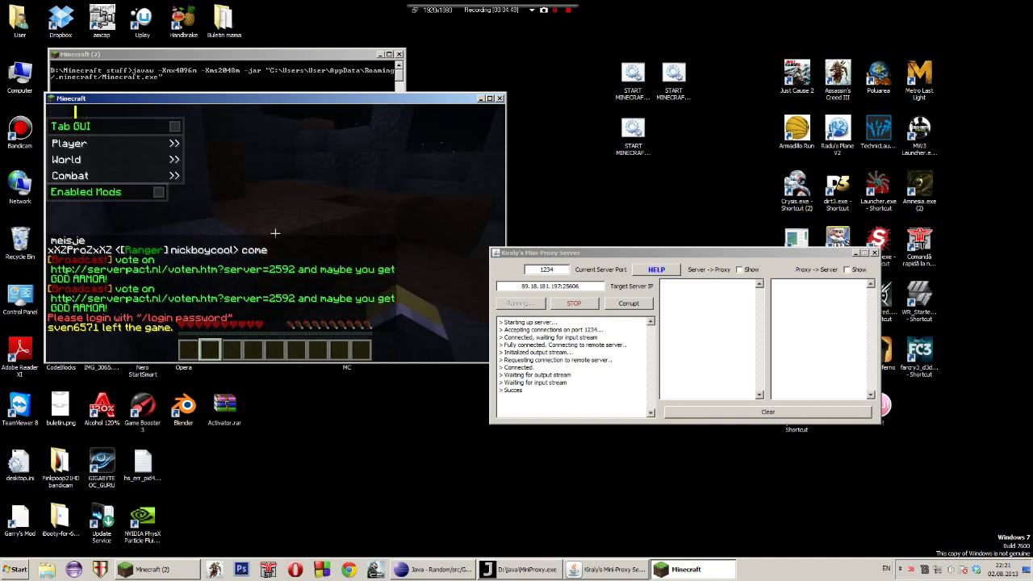
{"action": "key", "text": "t"}
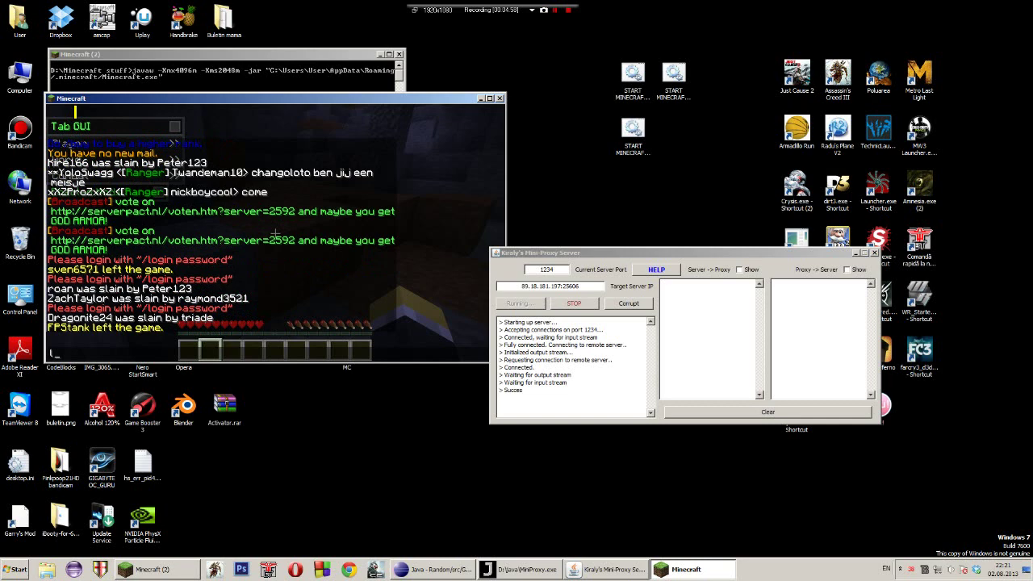
{"action": "left_click_drag", "start_coordinate": [565, 253], "coordinate": [593, 129]}
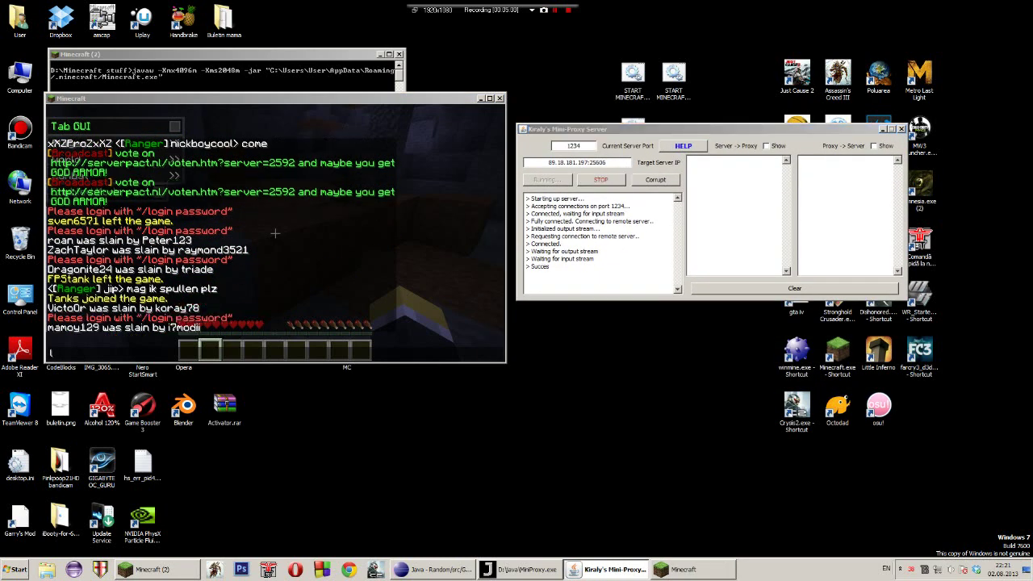
Watch the corrupted stream in the proxy log and select the [FATAL] transfer error
{"action": "key", "text": "alt+Tab"}
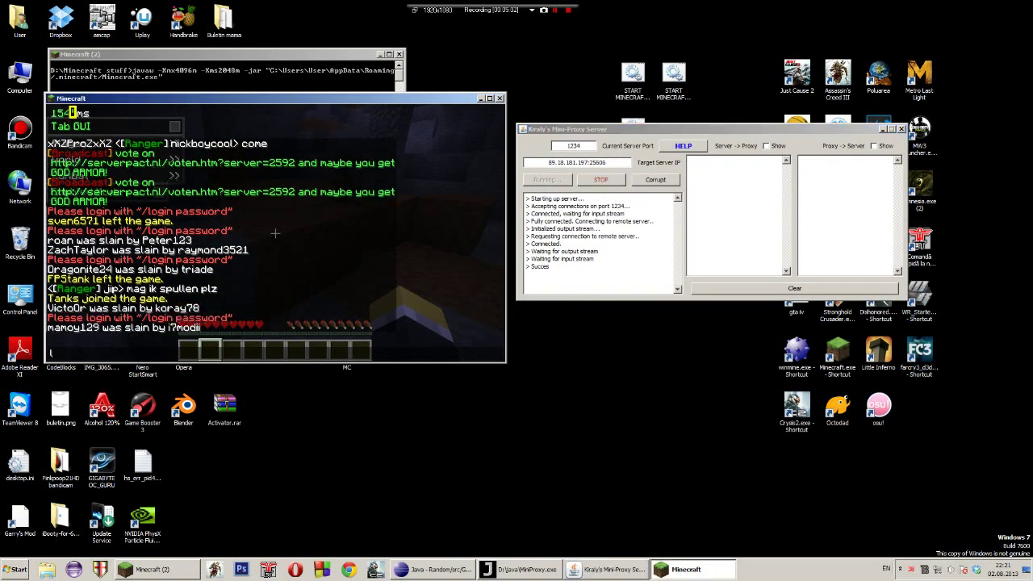
{"action": "key", "text": "alt+Tab"}
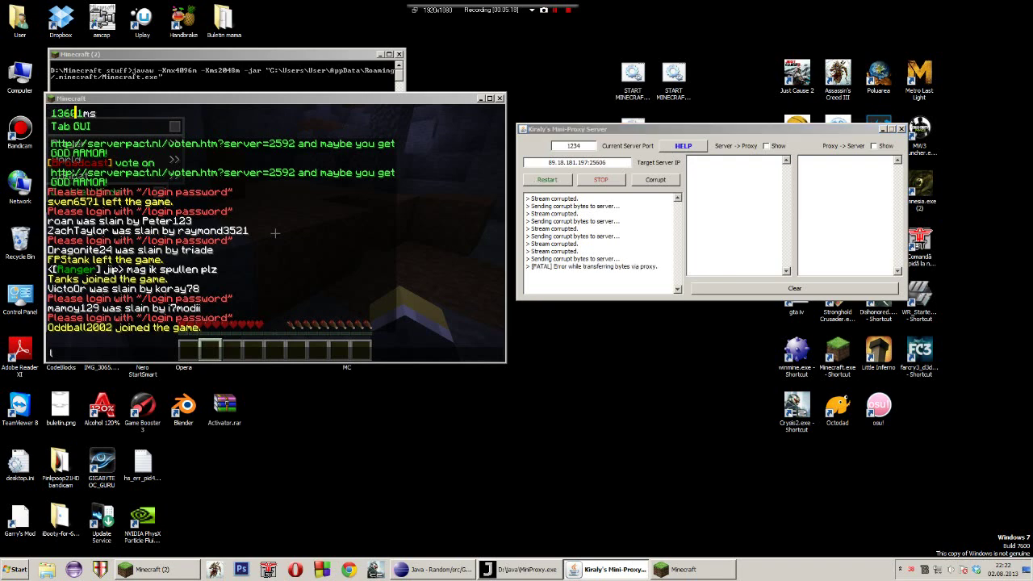
{"action": "key", "text": "alt+Tab"}
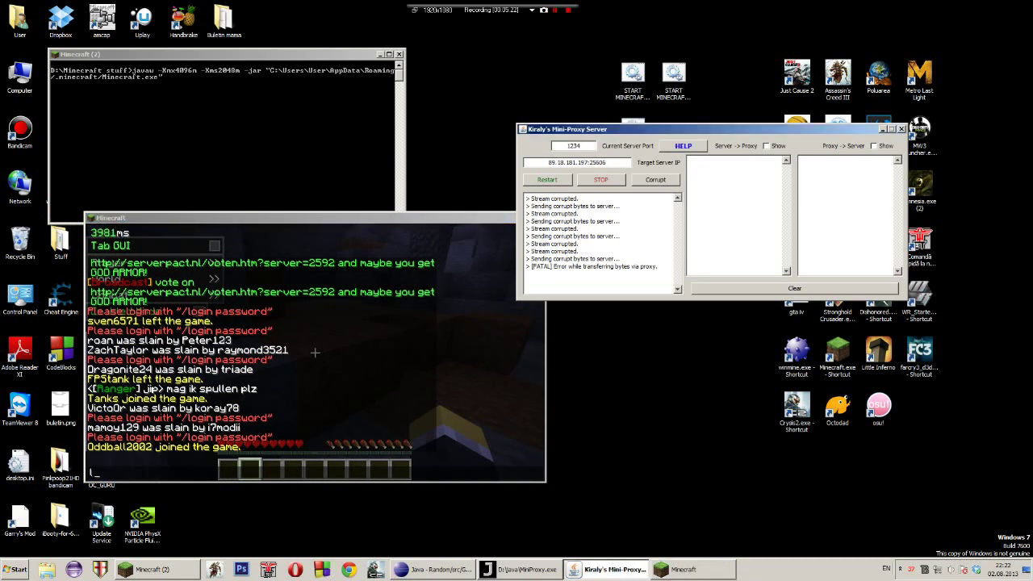
{"action": "left_click_drag", "start_coordinate": [532, 267], "coordinate": [588, 266]}
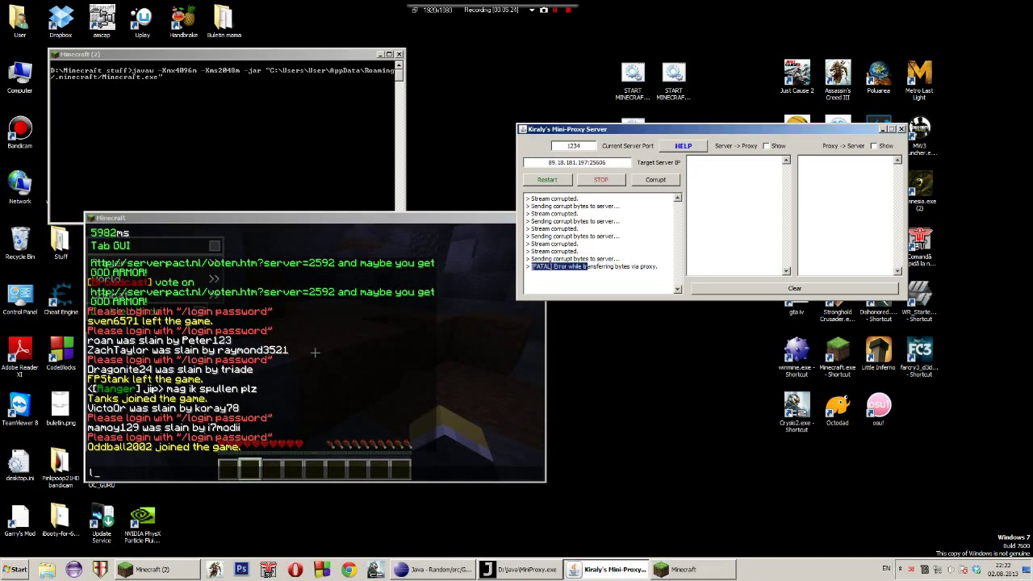
{"action": "left_click", "coordinate": [588, 267]}
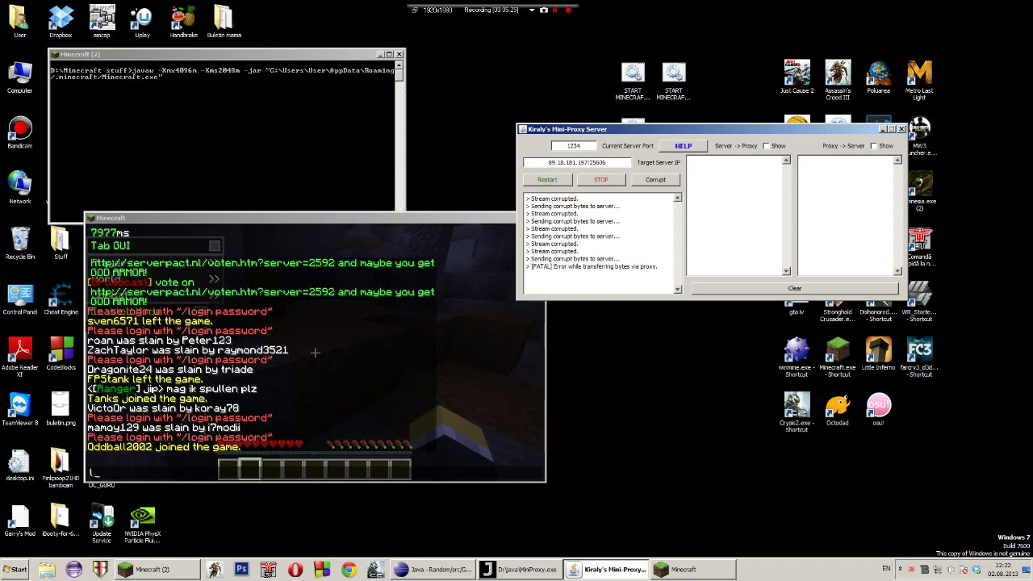
Move the disconnected Minecraft window slightly left and close the game
{"action": "left_click", "coordinate": [283, 218]}
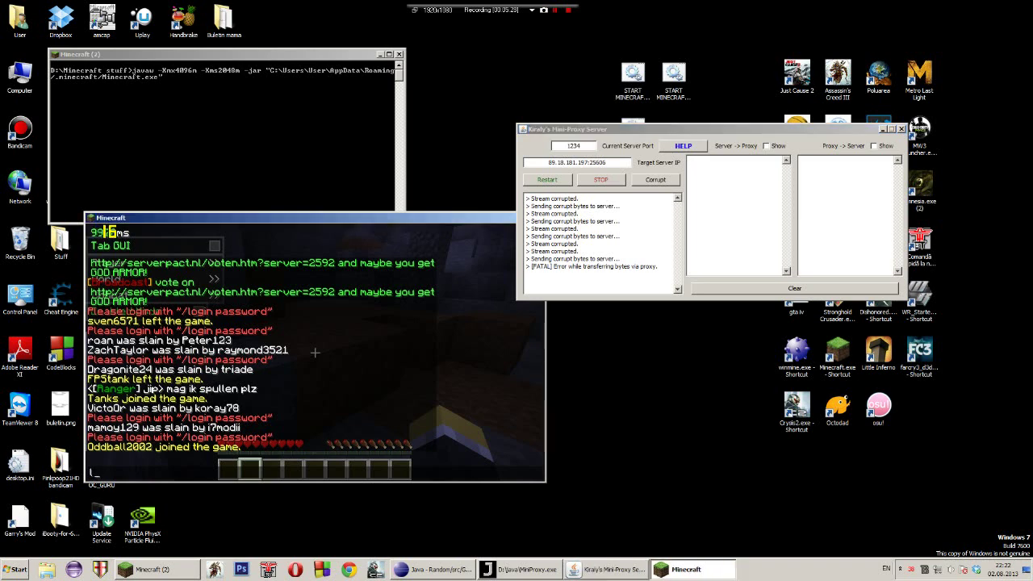
{"action": "left_click_drag", "start_coordinate": [283, 218], "coordinate": [232, 216]}
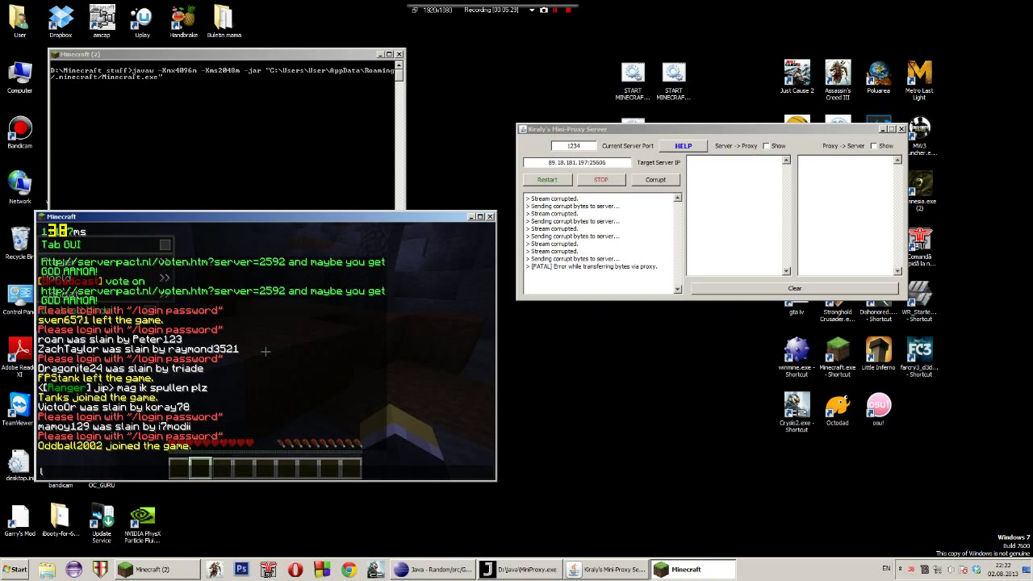
{"action": "key", "text": "alt+F4"}
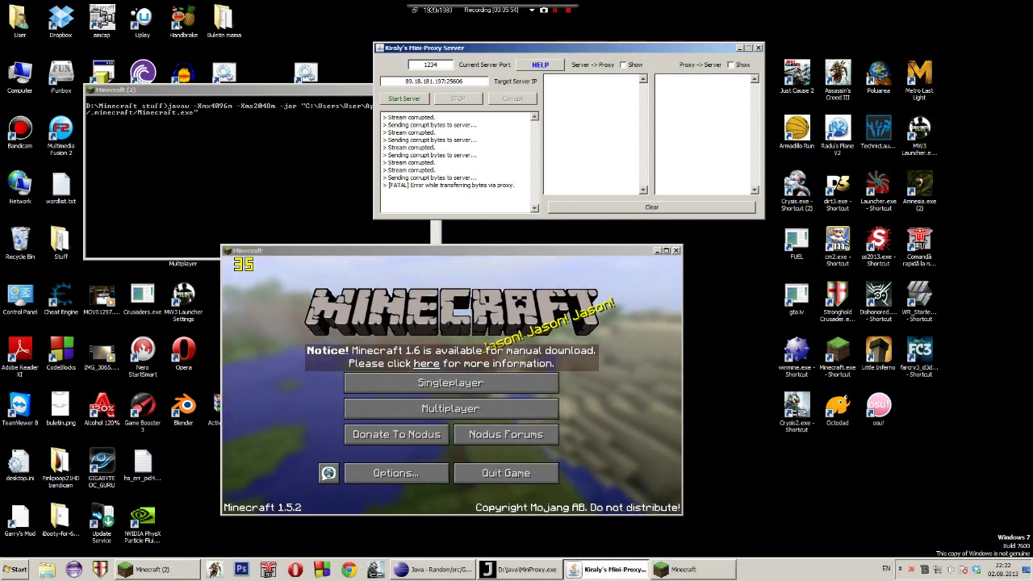
Switch off both byte-stream Show checkboxes and start the proxy on port 1234
{"action": "left_click", "coordinate": [623, 65]}
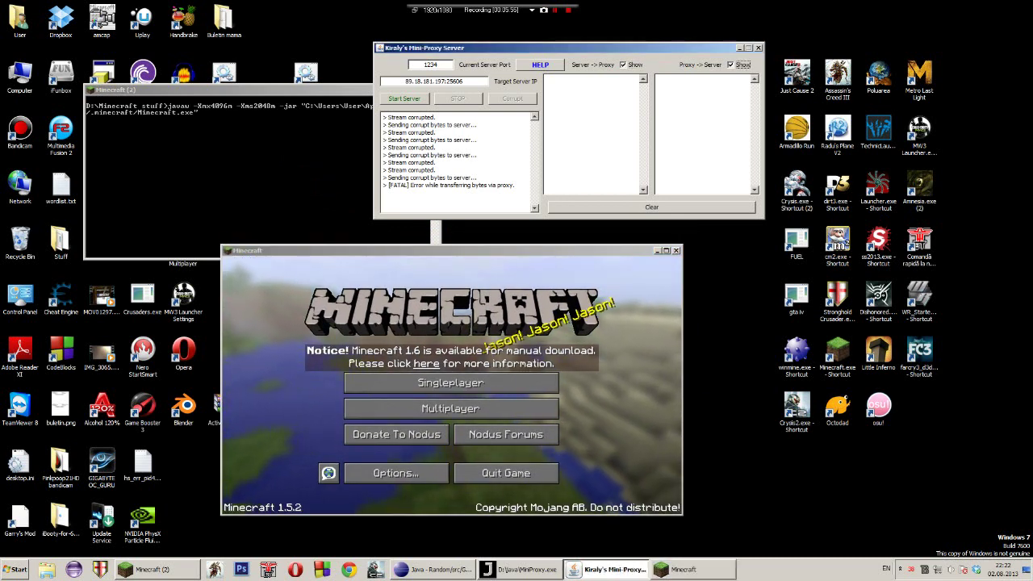
{"action": "left_click", "coordinate": [731, 65]}
{"action": "left_click", "coordinate": [623, 65]}
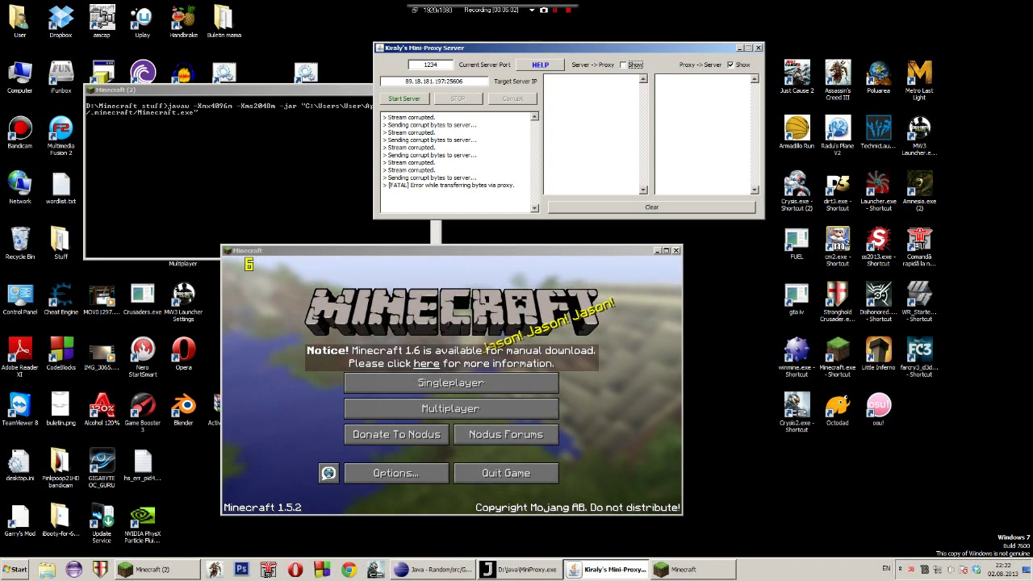
{"action": "left_click", "coordinate": [730, 64]}
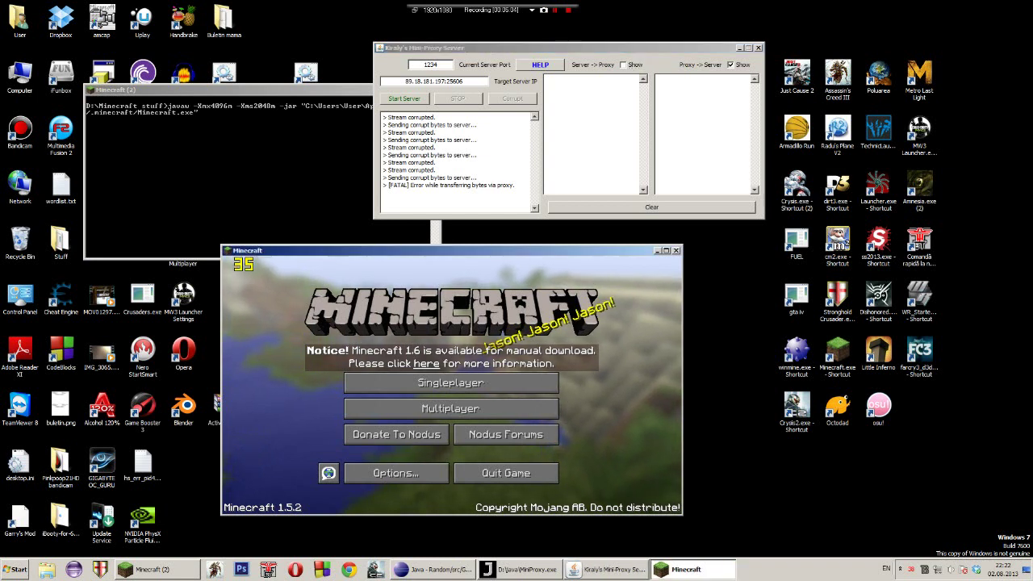
{"action": "left_click", "coordinate": [404, 98]}
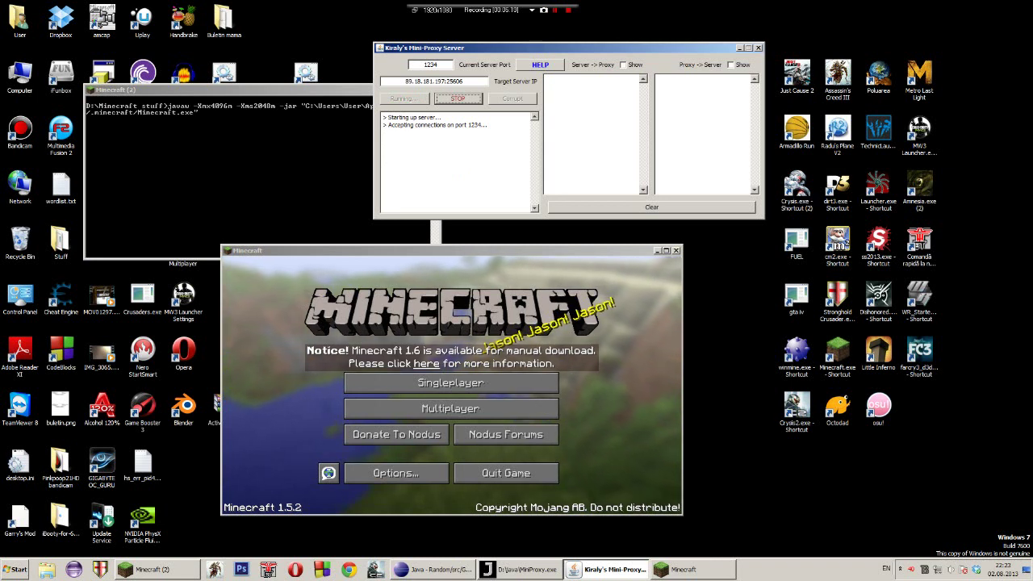
Re-enable proxy-to-server bytes, check ImpressivePvP at localhost:1234 in Multiplayer, then clear the byte display
{"action": "left_click", "coordinate": [731, 64]}
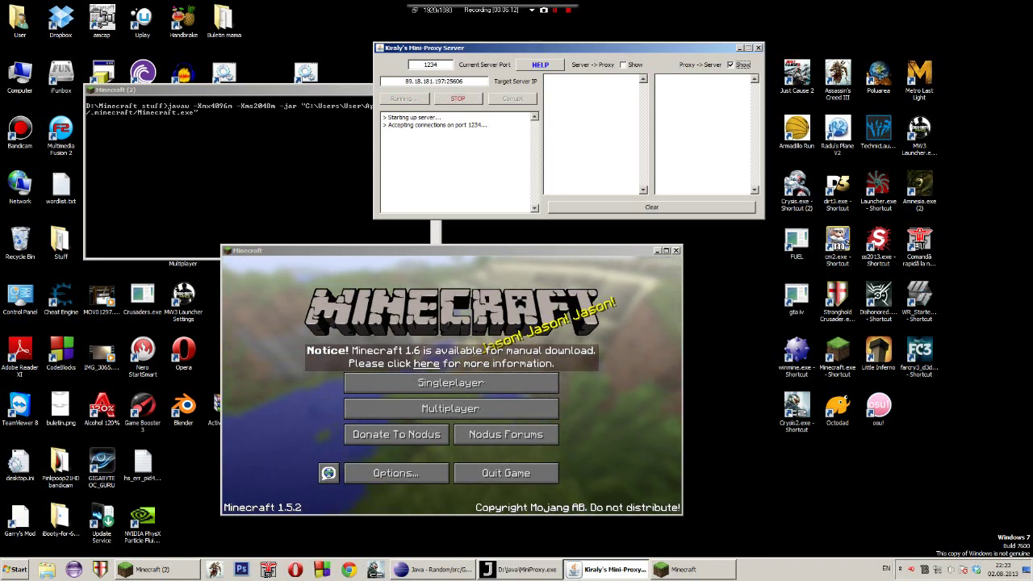
{"action": "left_click_drag", "start_coordinate": [565, 47], "coordinate": [531, 57]}
{"action": "left_click", "coordinate": [451, 408]}
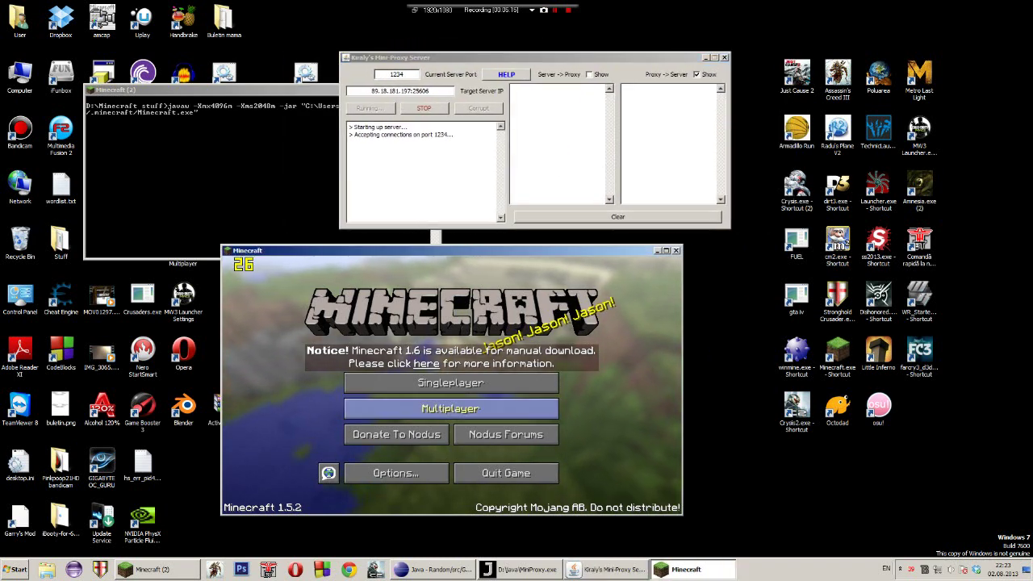
{"action": "left_click", "coordinate": [450, 409]}
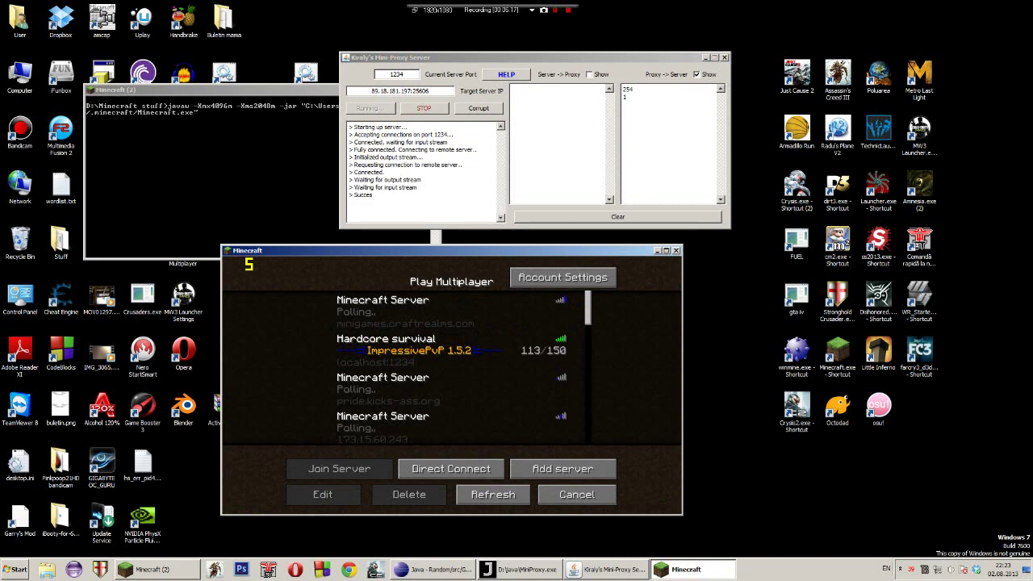
{"action": "key", "text": "alt+Tab"}
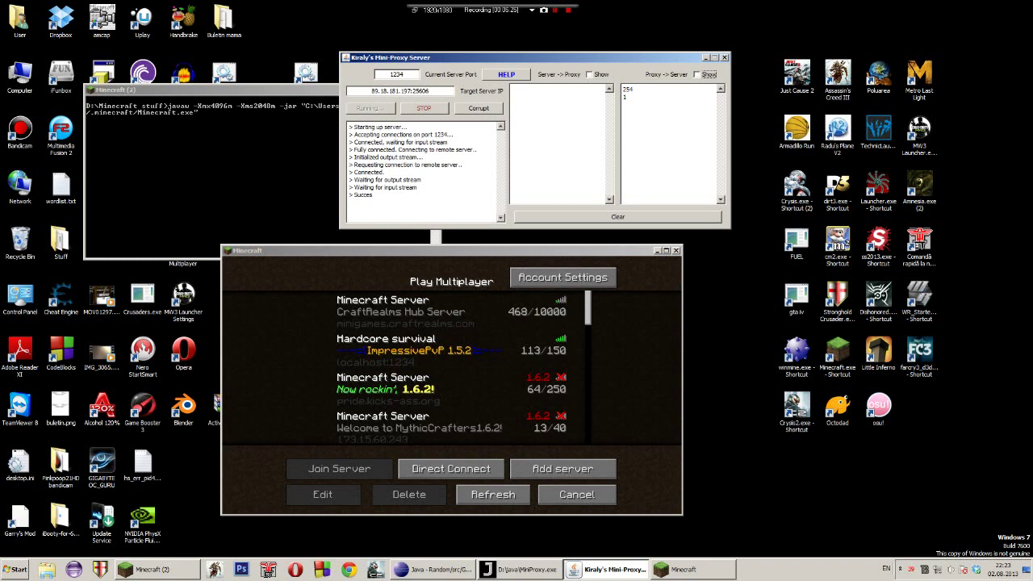
{"action": "left_click", "coordinate": [618, 216]}
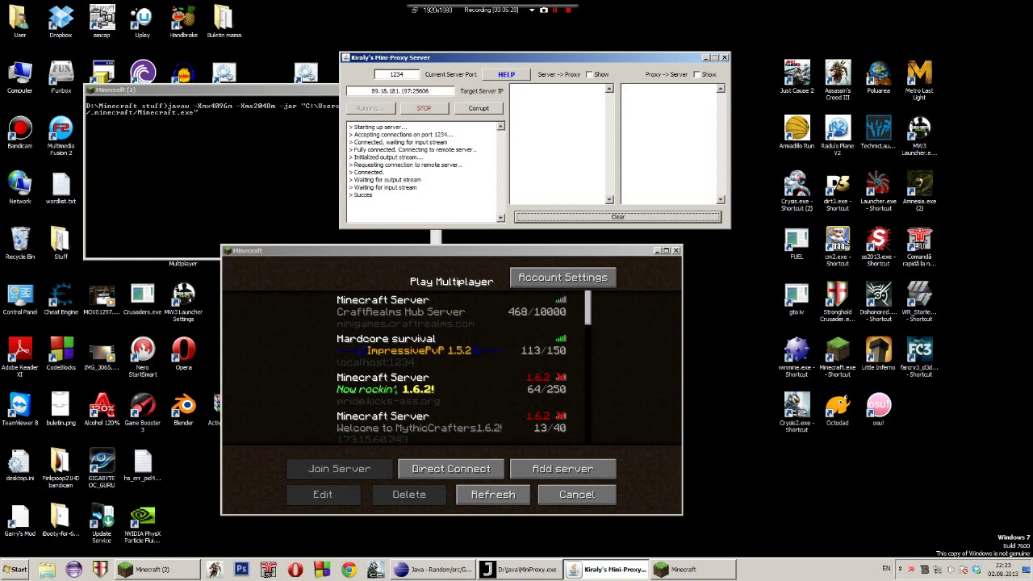
View and close the proxy help diagram, quit Minecraft, and move the proxy window to mid-screen
{"action": "left_click", "coordinate": [506, 73]}
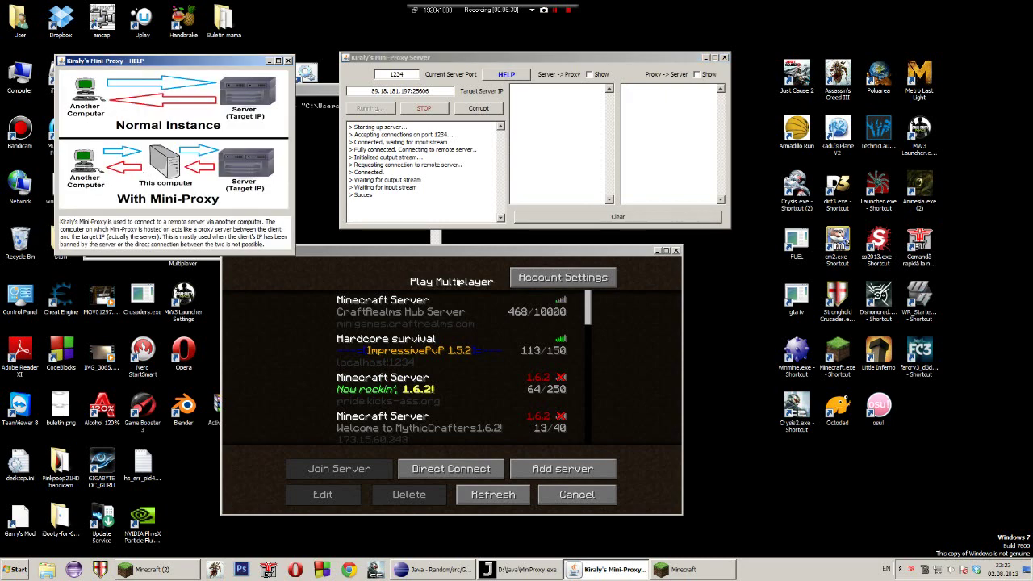
{"action": "key", "text": "alt+F4"}
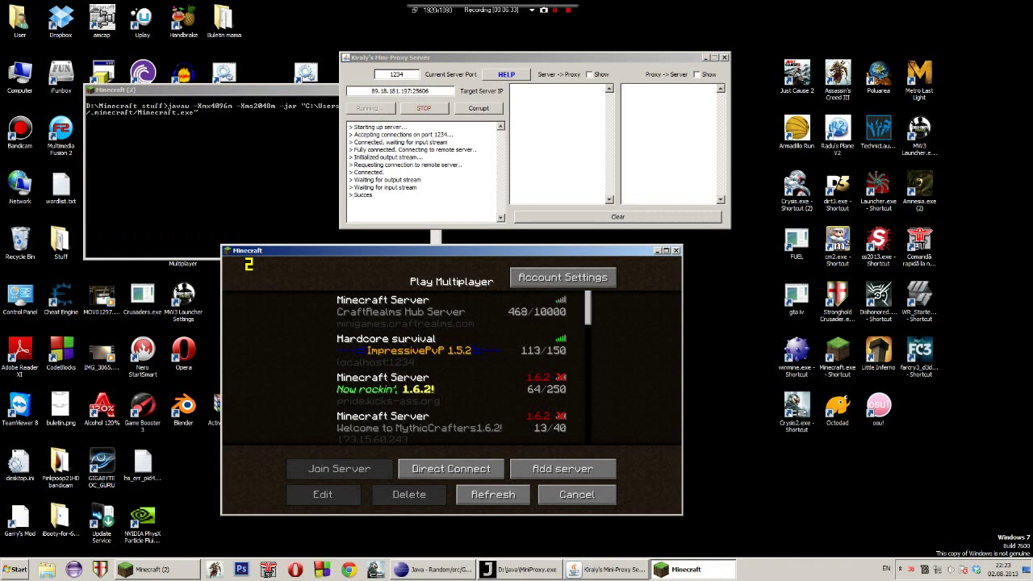
{"action": "key", "text": "alt+F4"}
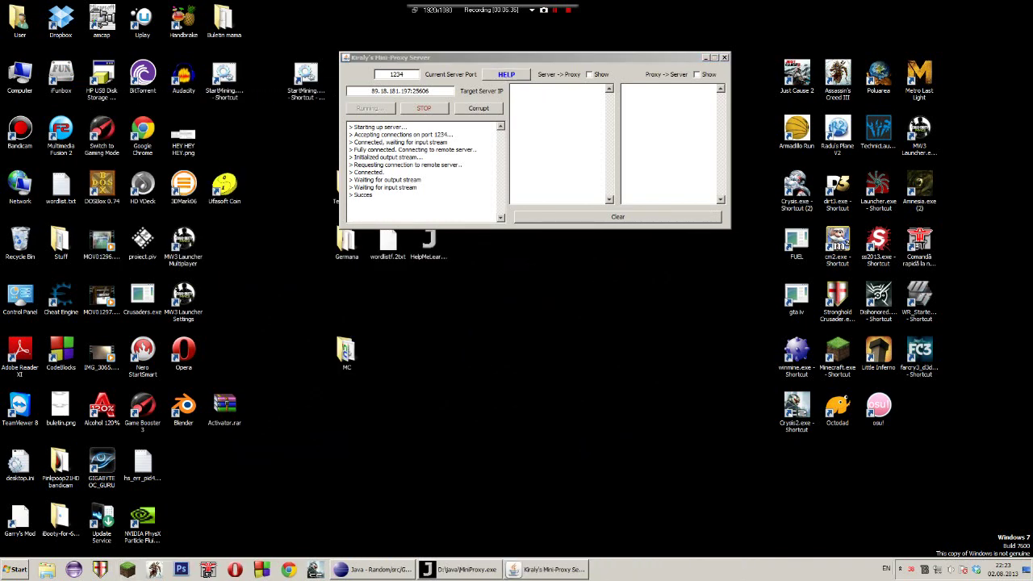
{"action": "left_click_drag", "start_coordinate": [387, 58], "coordinate": [347, 249]}
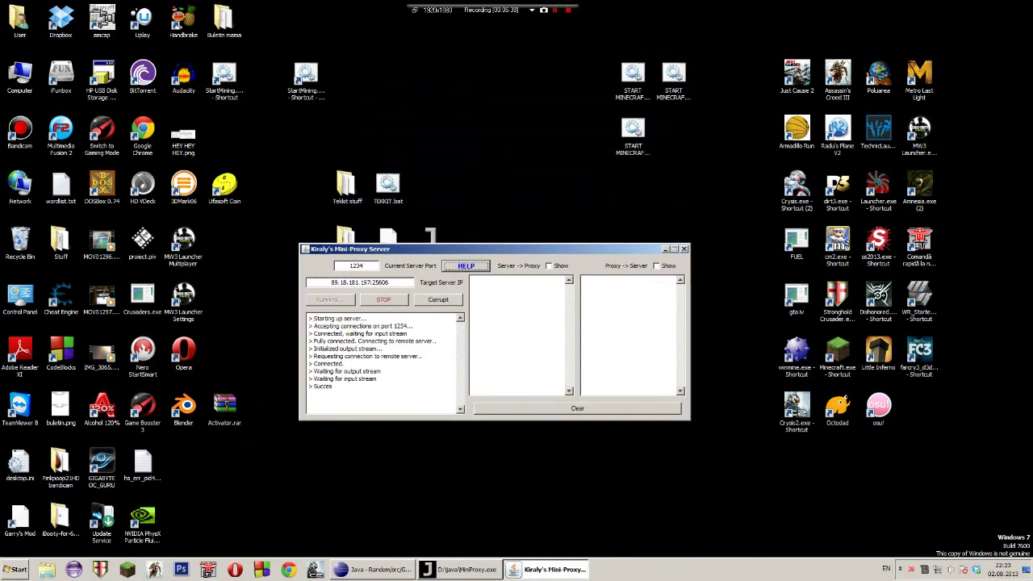
Stop the proxy relaying port 1234 to 89.18.181.197:25606 and reposition its window
{"action": "mouse_move", "coordinate": [347, 249]}
{"action": "left_mouse_down"}
{"action": "mouse_move", "coordinate": [436, 245]}
{"action": "mouse_move", "coordinate": [352, 249]}
{"action": "left_mouse_up"}
{"action": "left_click", "coordinate": [388, 300]}
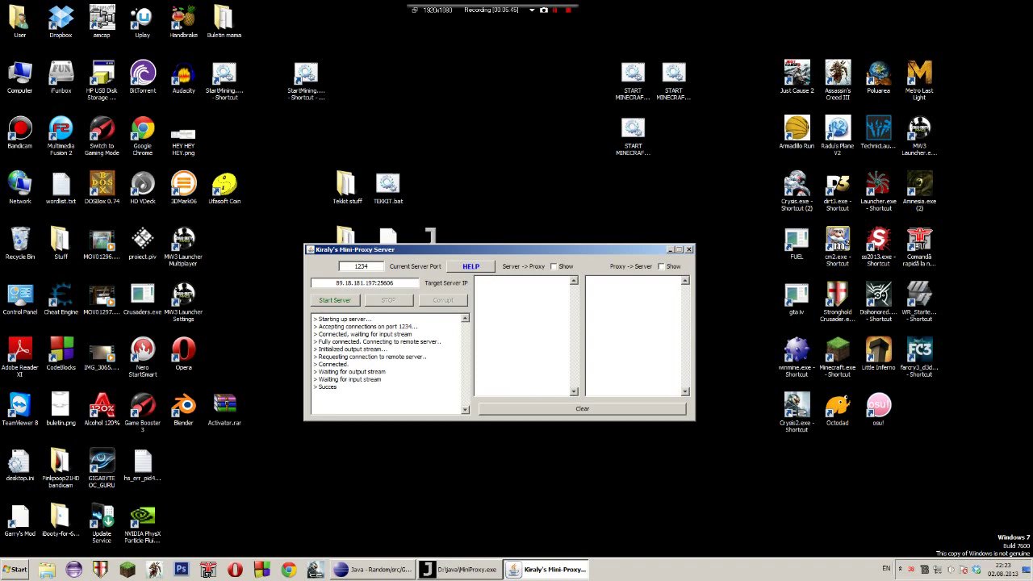
{"action": "left_click_drag", "start_coordinate": [355, 249], "coordinate": [326, 293]}
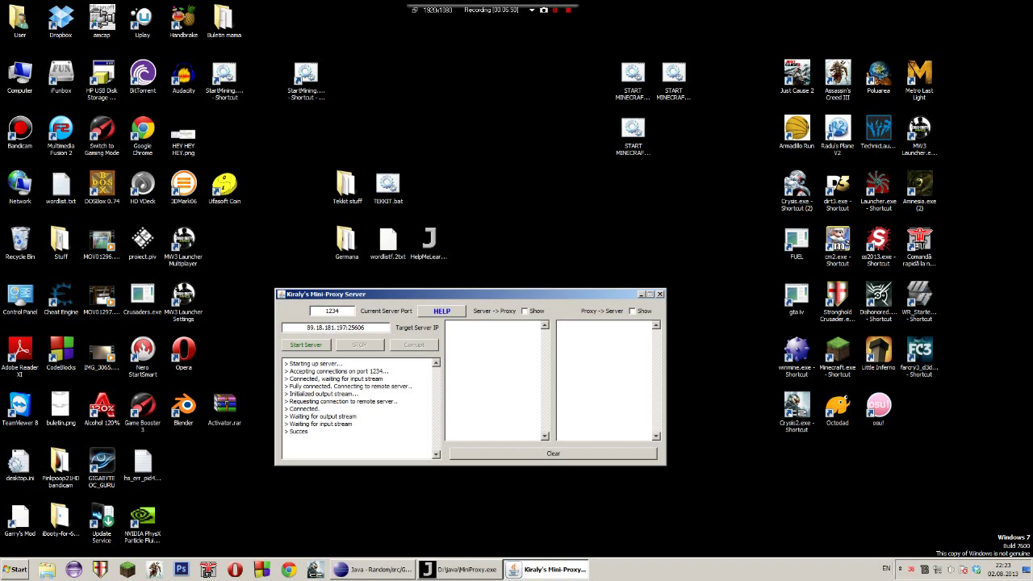
{"action": "left_click_drag", "start_coordinate": [326, 294], "coordinate": [346, 199]}
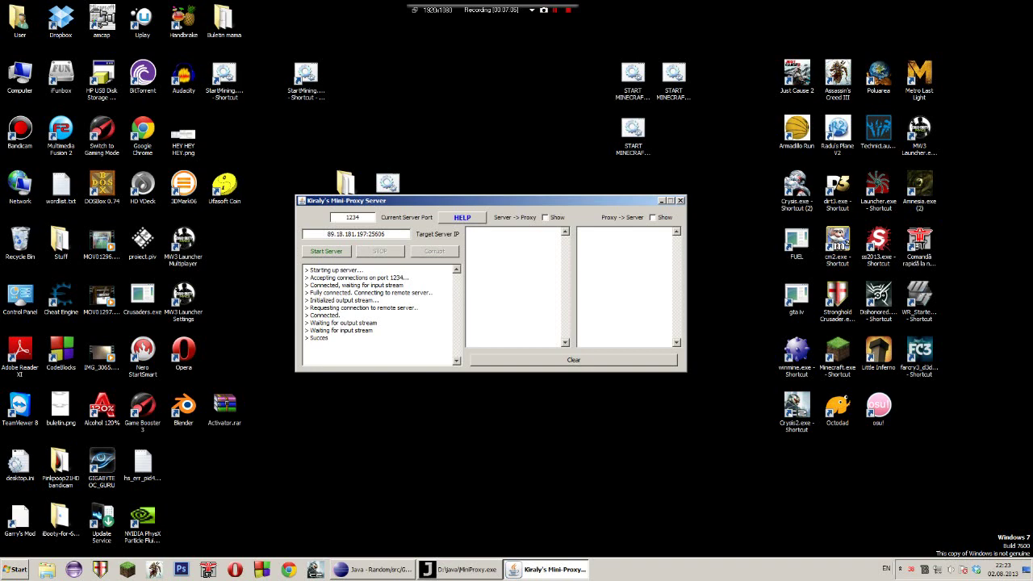
{"action": "left_click_drag", "start_coordinate": [347, 200], "coordinate": [327, 170]}
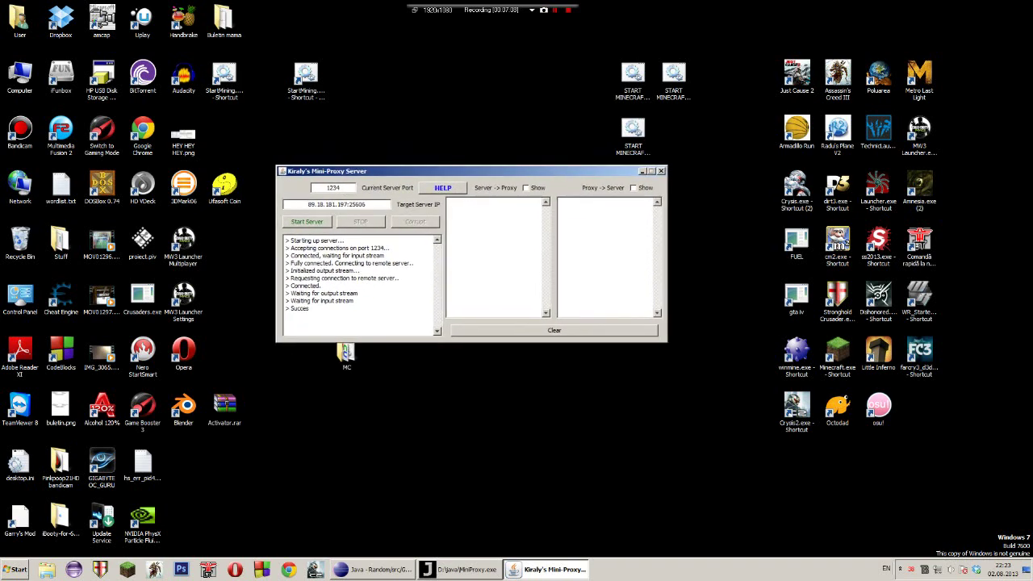